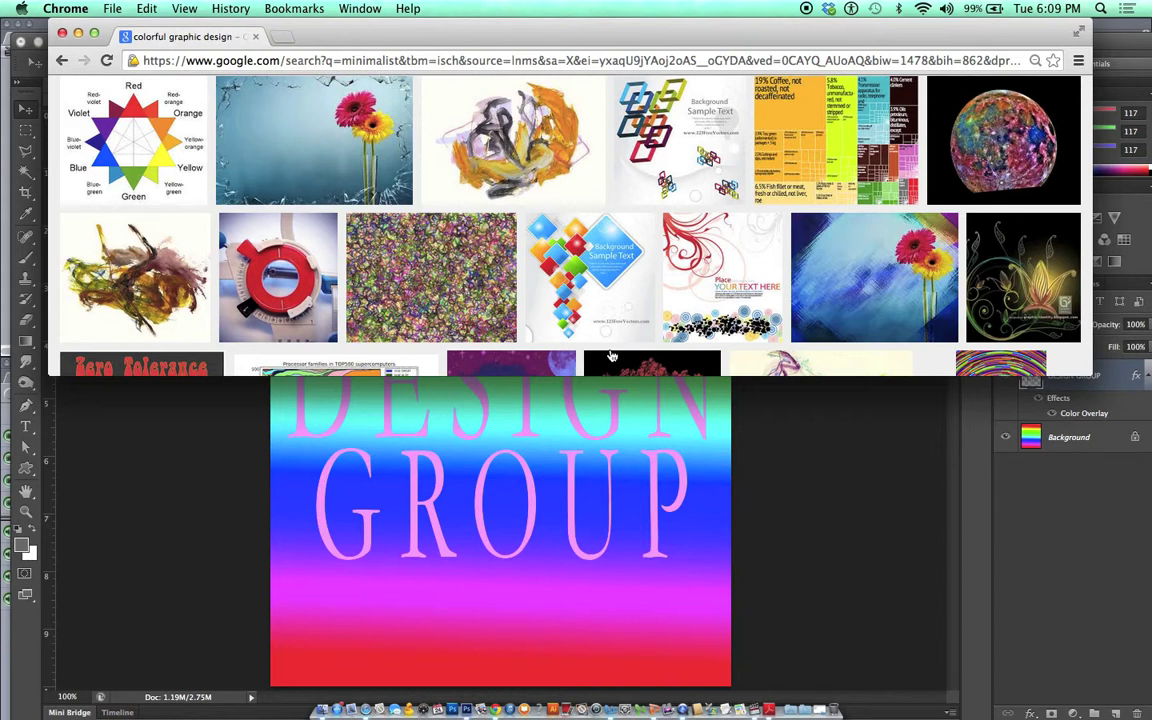
Switch to Chrome, preview the flowers-in-a-vase artwork from the image results, and return to Photoshop
{"action": "left_click", "coordinate": [857, 566]}
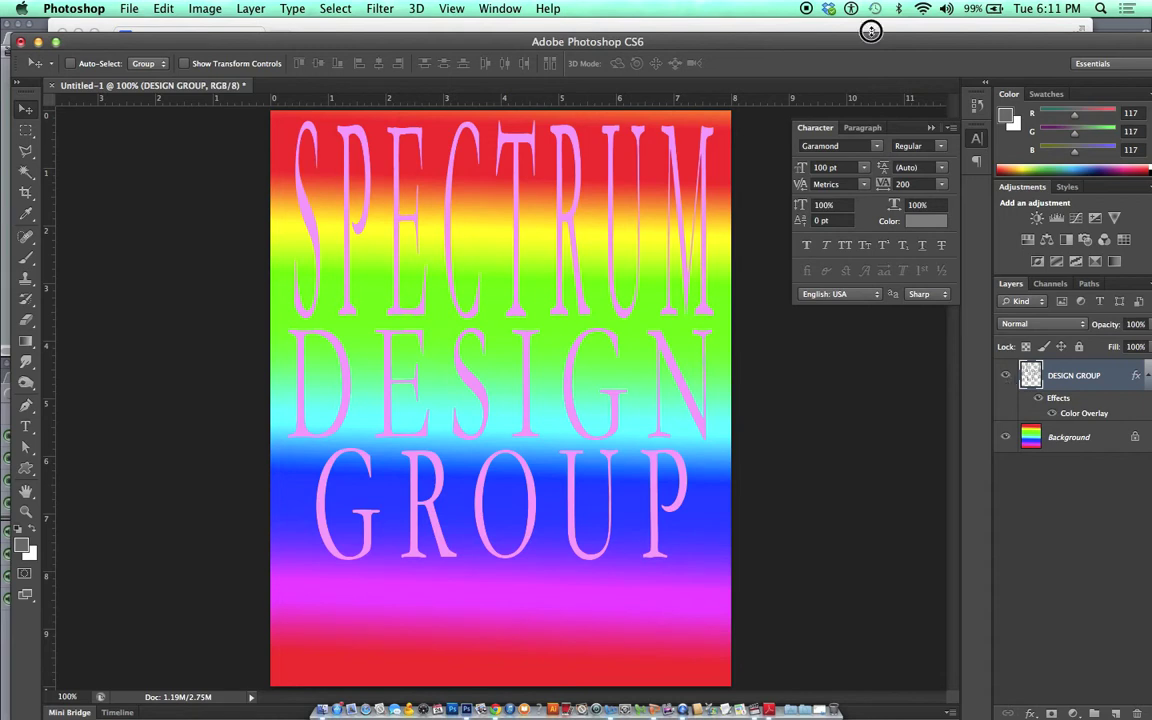
{"action": "key", "text": "super+Tab"}
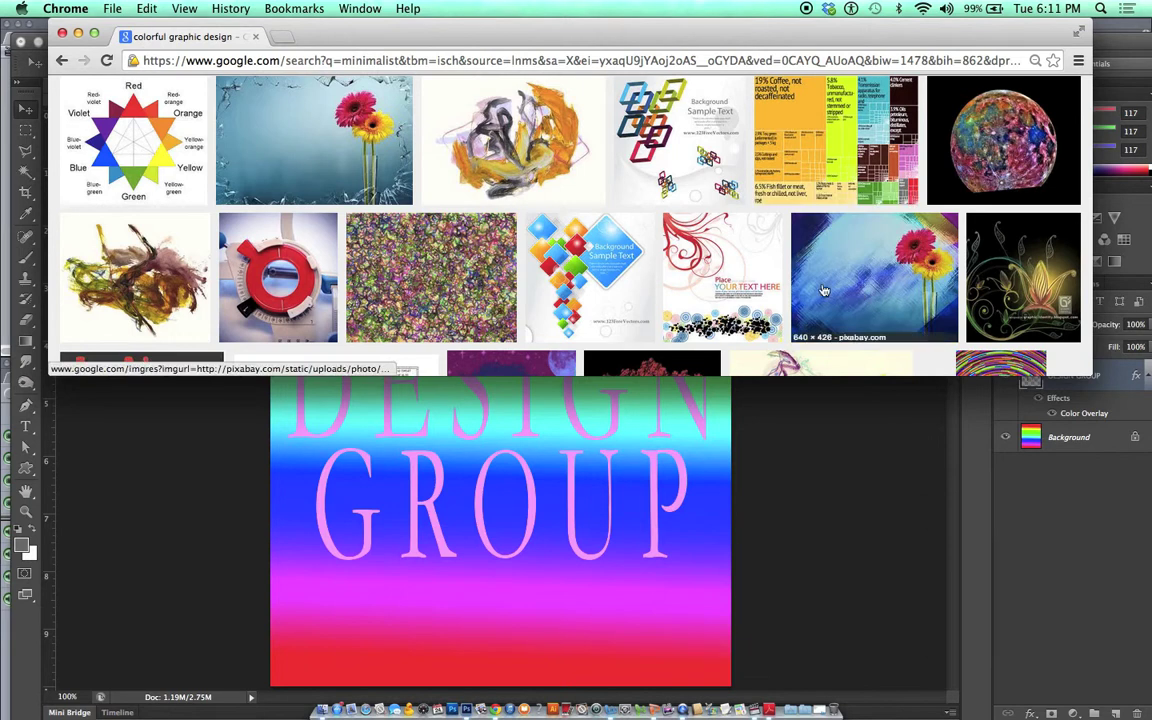
{"action": "left_click", "coordinate": [393, 148]}
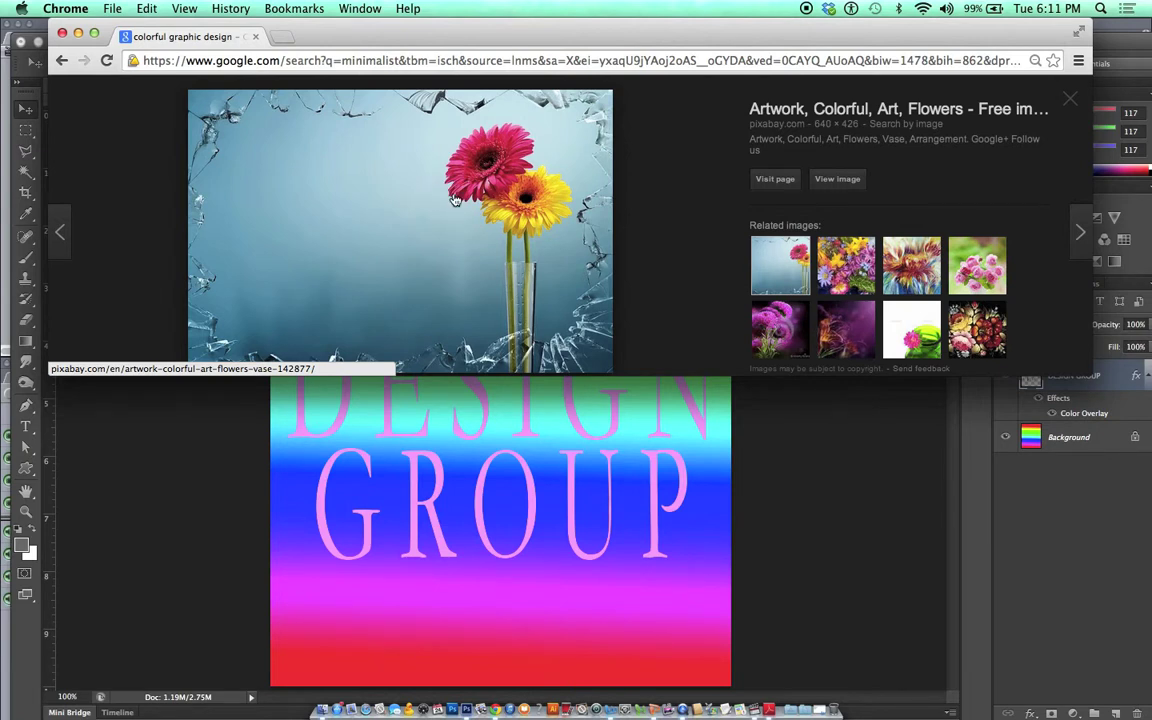
{"action": "left_click", "coordinate": [784, 432]}
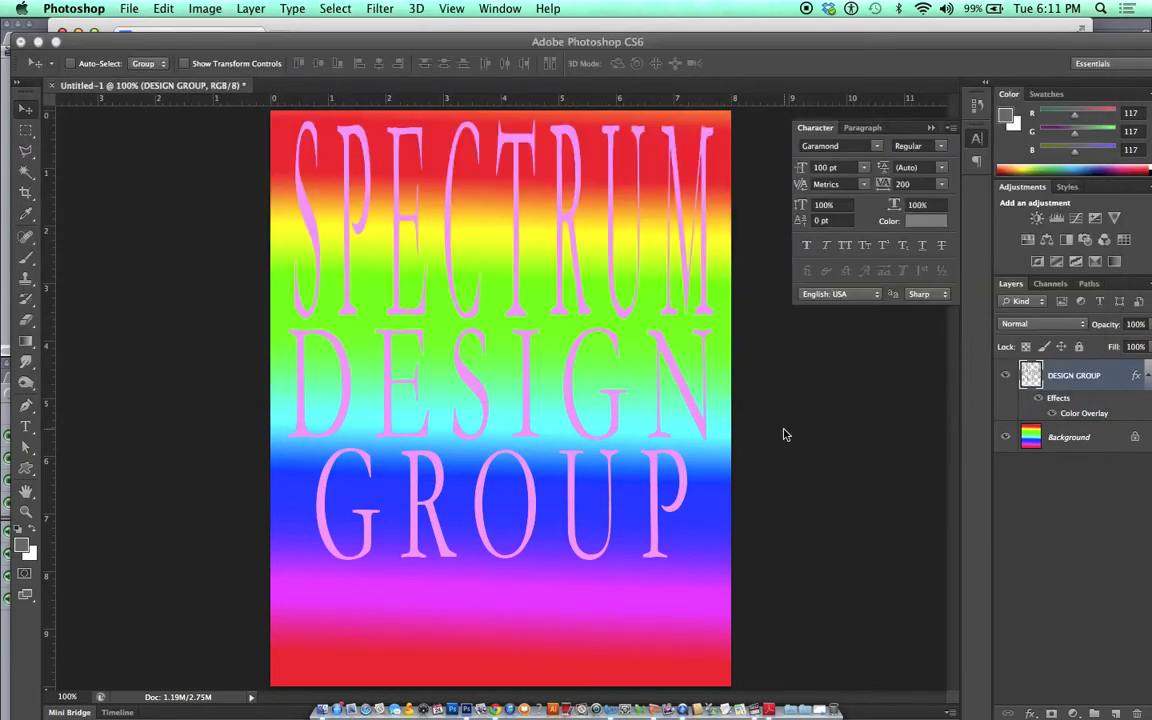
Add a Black & White adjustment layer above DESIGN GROUP with the default preset
{"action": "left_click", "coordinate": [1071, 713]}
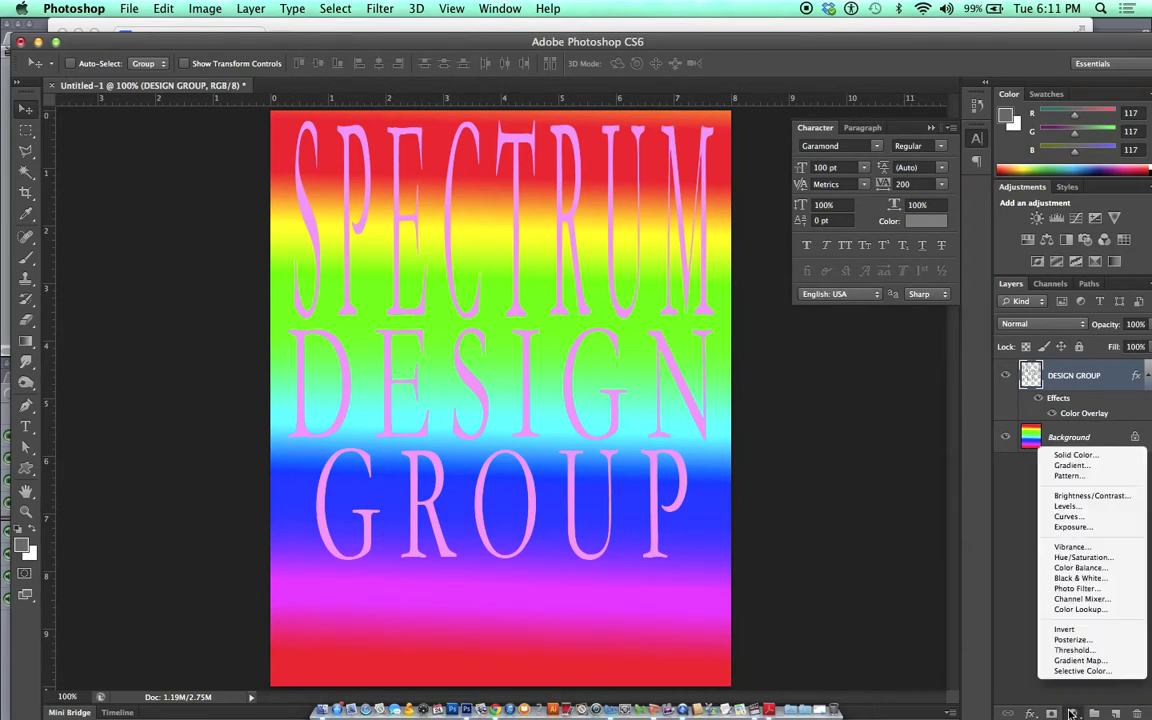
{"action": "left_click", "coordinate": [1077, 578]}
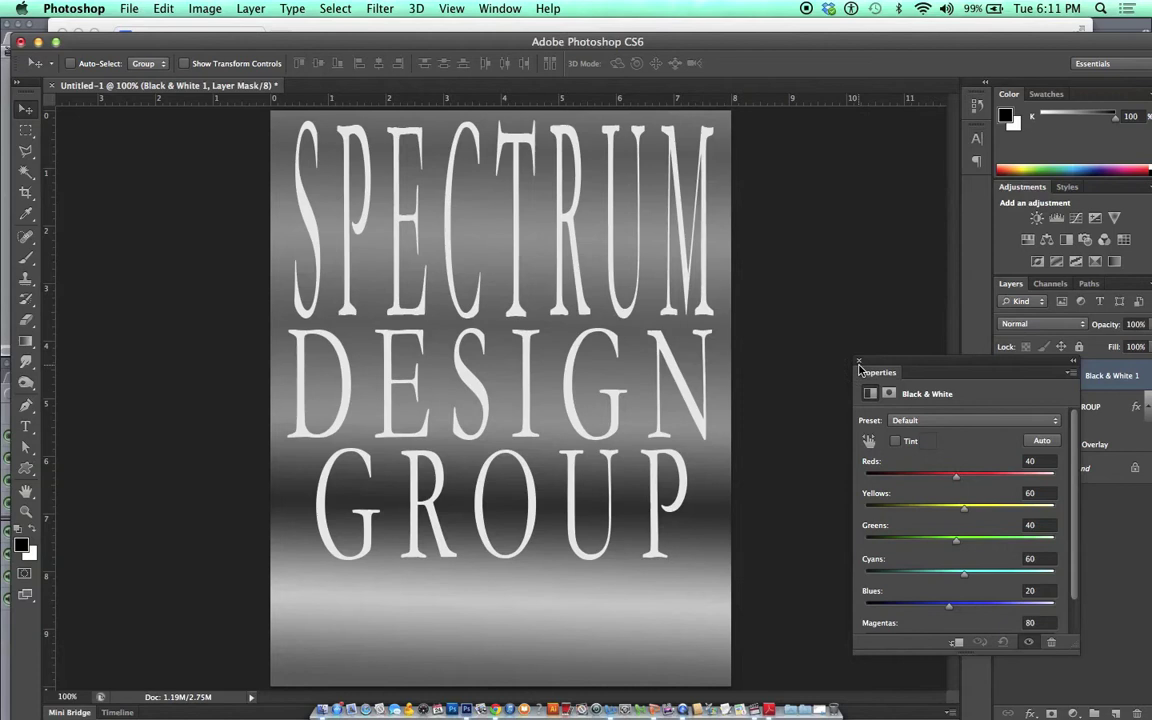
{"action": "left_click", "coordinate": [859, 362]}
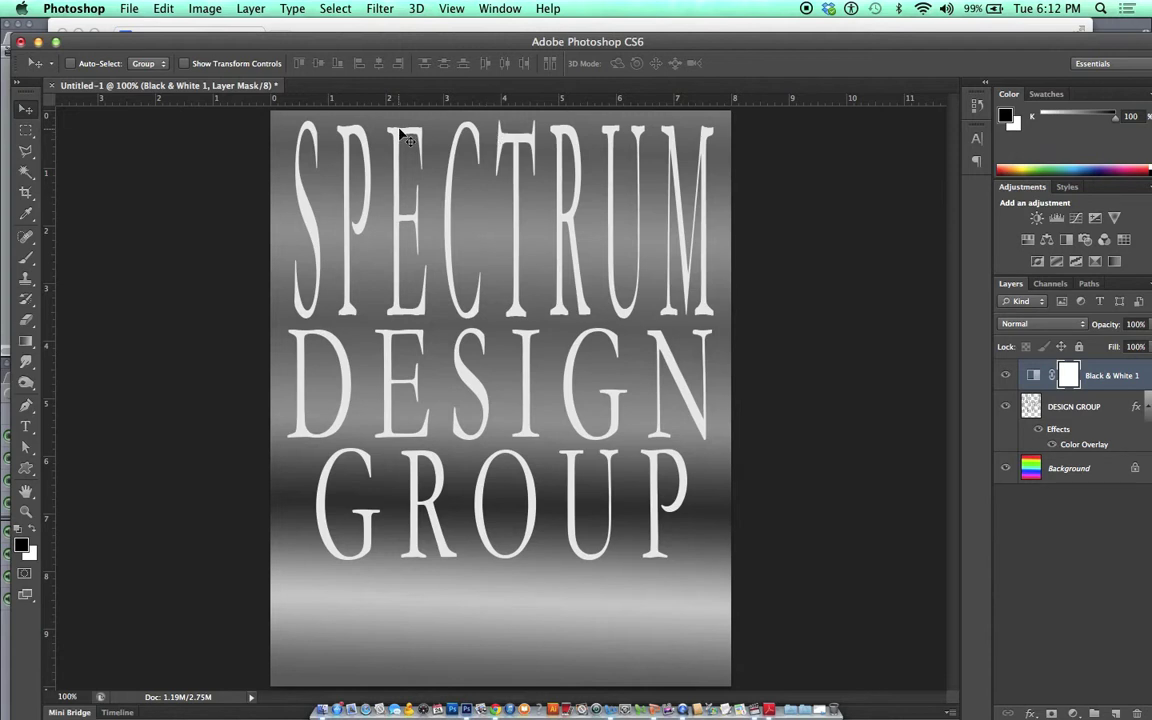
Hide the Black & White 1, DESIGN GROUP and Background layers
{"action": "left_click", "coordinate": [1005, 406]}
{"action": "left_click", "coordinate": [1005, 375]}
{"action": "left_click", "coordinate": [1005, 470]}
{"action": "left_click", "coordinate": [1005, 470]}
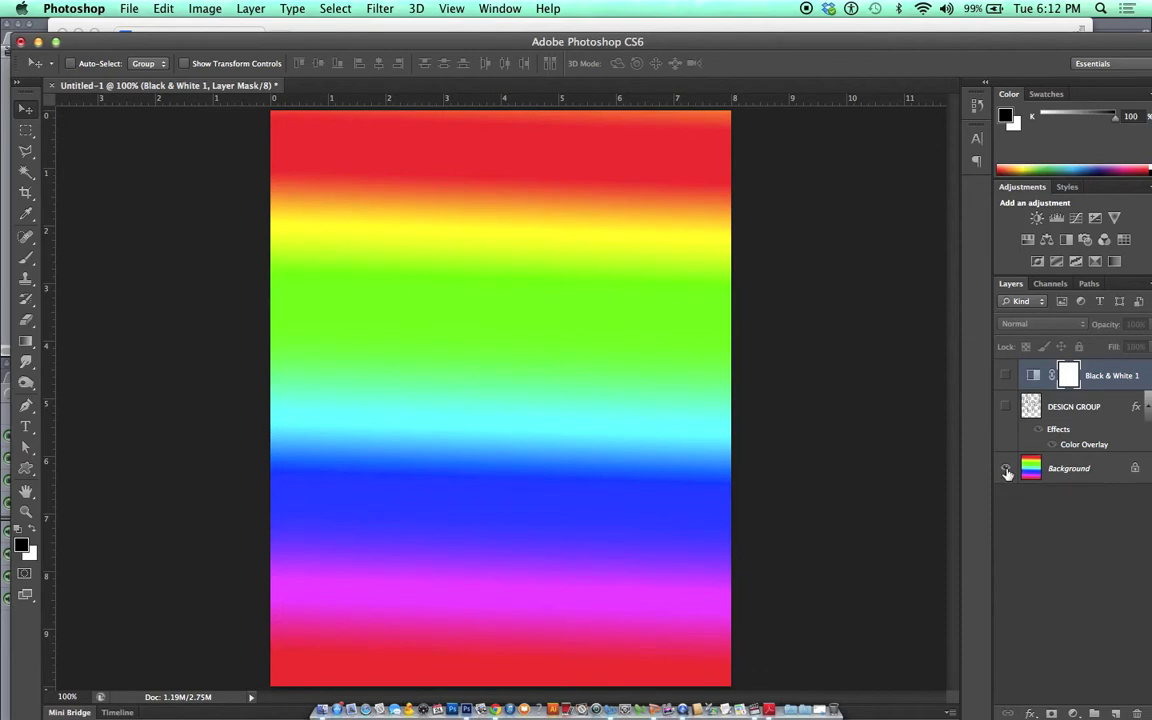
{"action": "left_click", "coordinate": [1006, 469]}
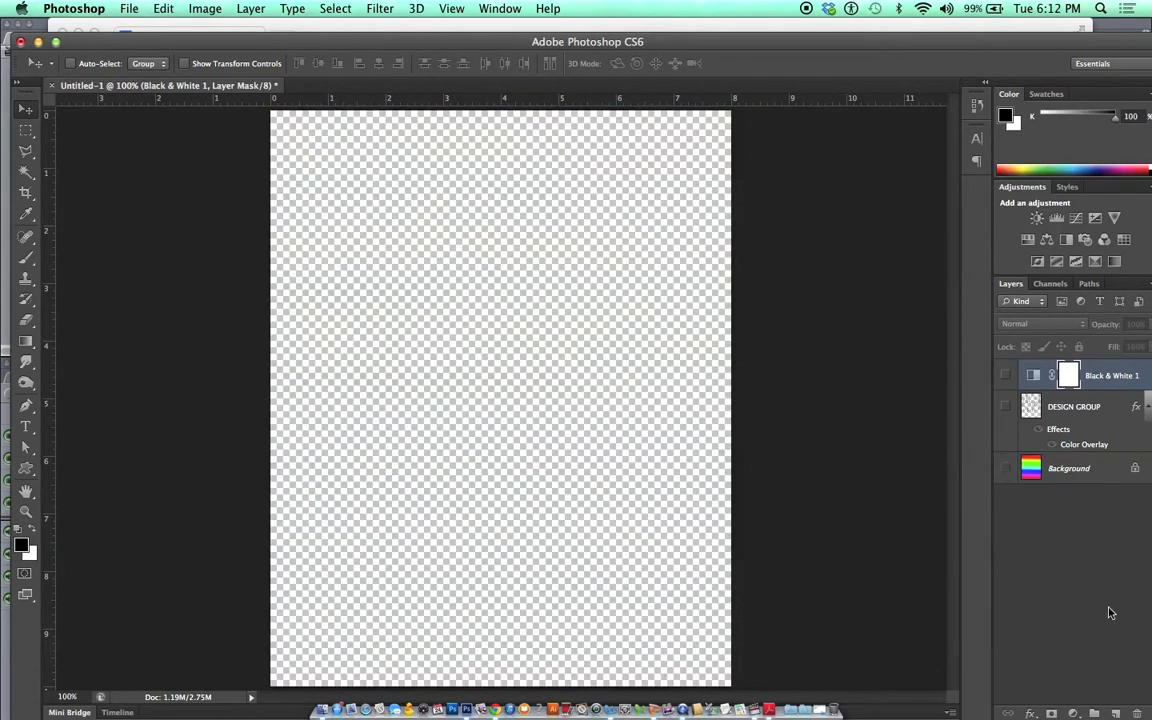
Create a new layer and fill it with a blue linear gradient, white at the canvas's bottom and dark blue at its top
{"action": "left_click", "coordinate": [1116, 713]}
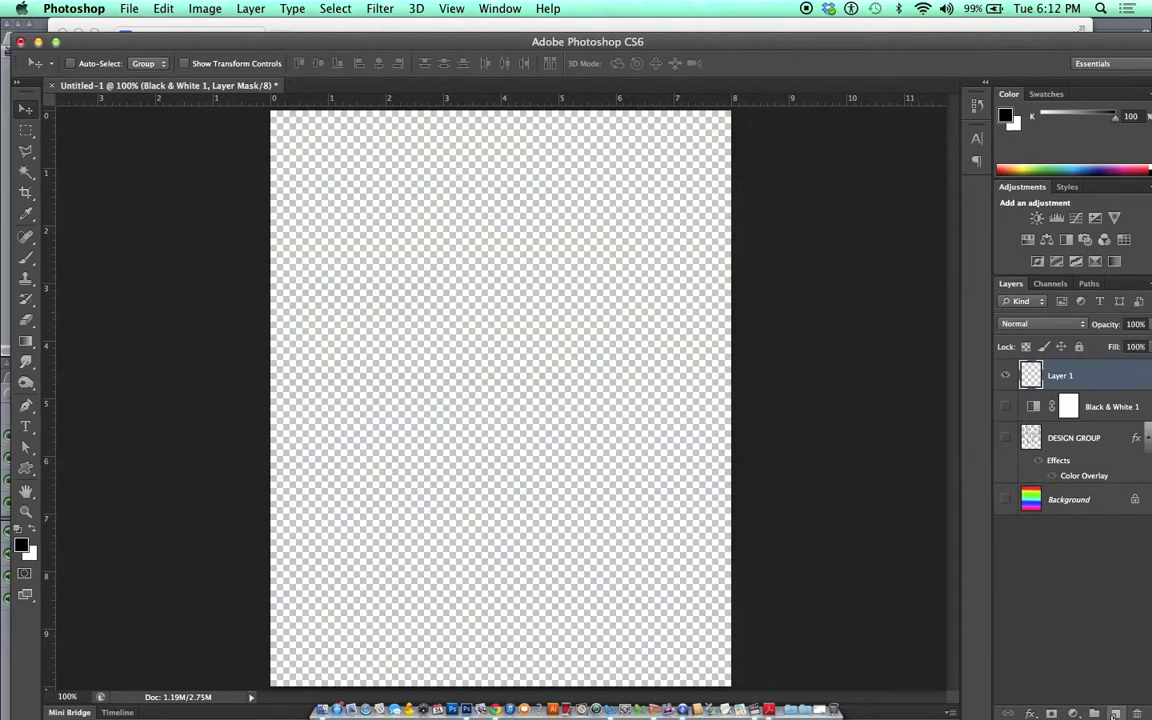
{"action": "left_click", "coordinate": [27, 342]}
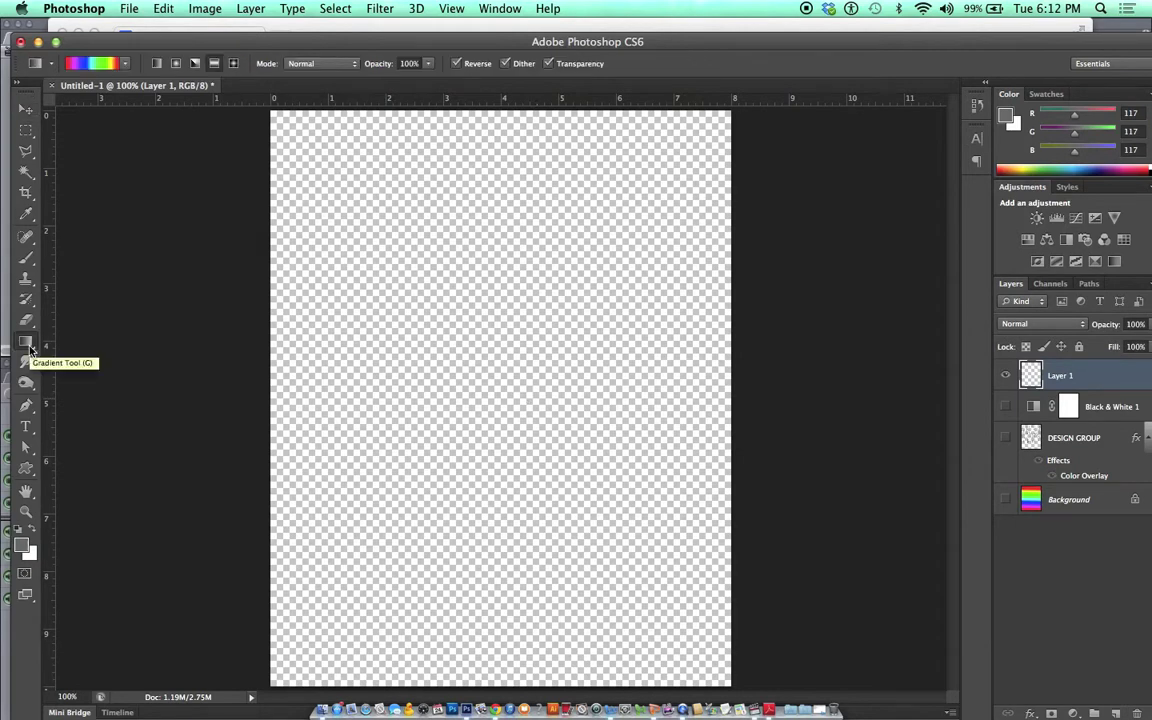
{"action": "left_click", "coordinate": [93, 63]}
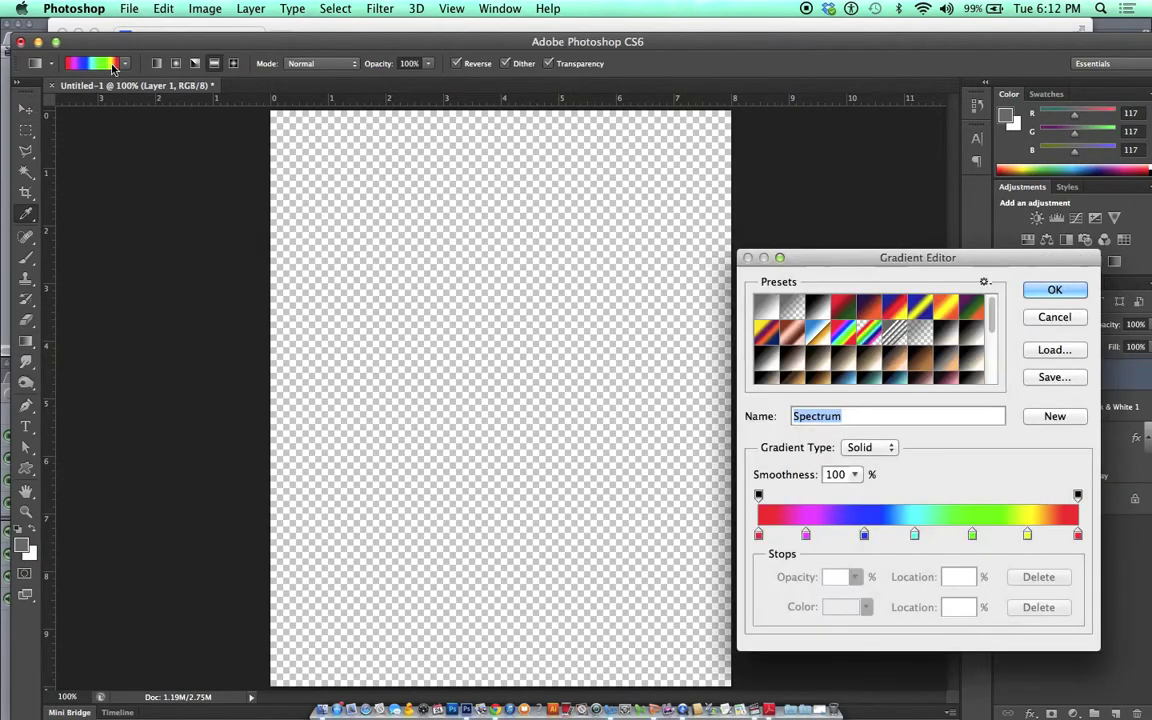
{"action": "left_click", "coordinate": [880, 376]}
{"action": "left_click", "coordinate": [1055, 289]}
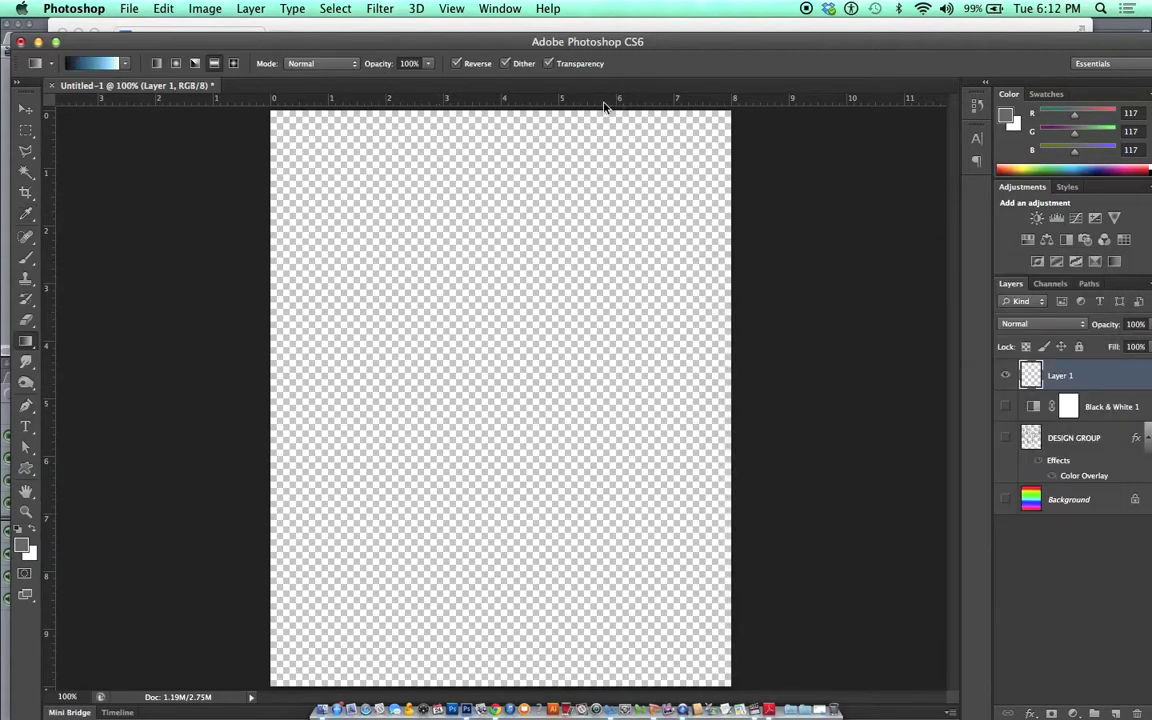
{"action": "left_click", "coordinate": [156, 63]}
{"action": "left_click", "coordinate": [596, 678]}
{"action": "left_click_drag", "start_coordinate": [596, 678], "coordinate": [548, 7]}
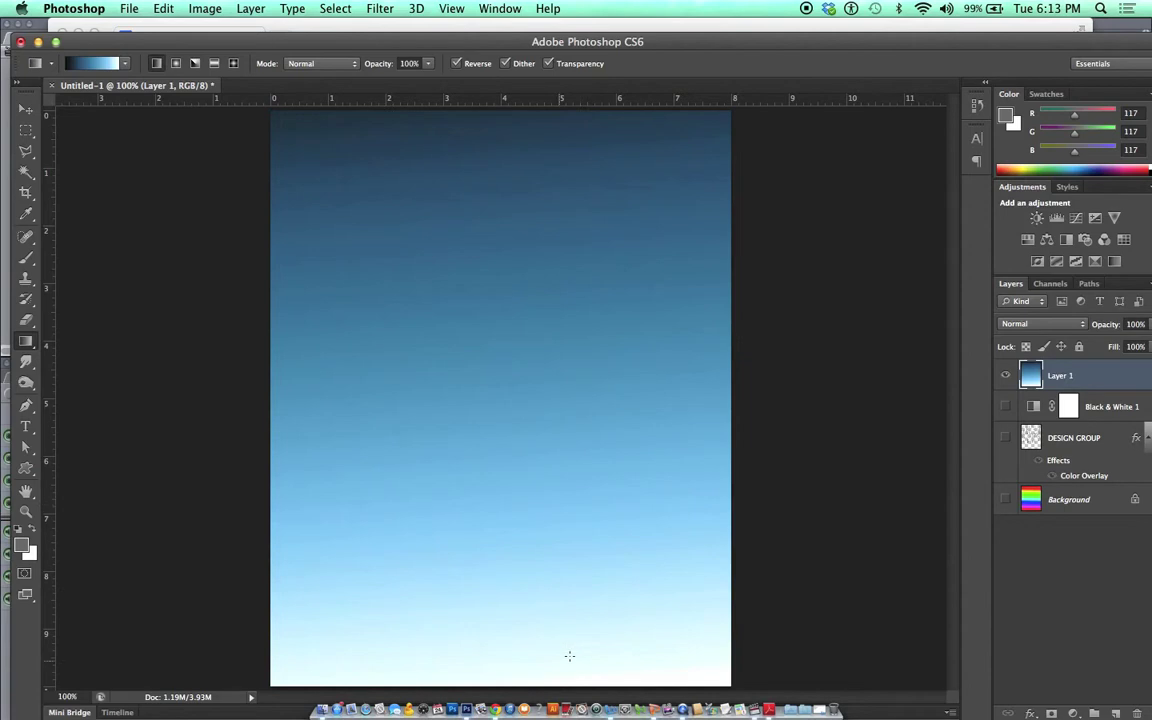
Add the text SPECTRUM on a new layer in the lower part of the canvas
{"action": "left_click", "coordinate": [1118, 712]}
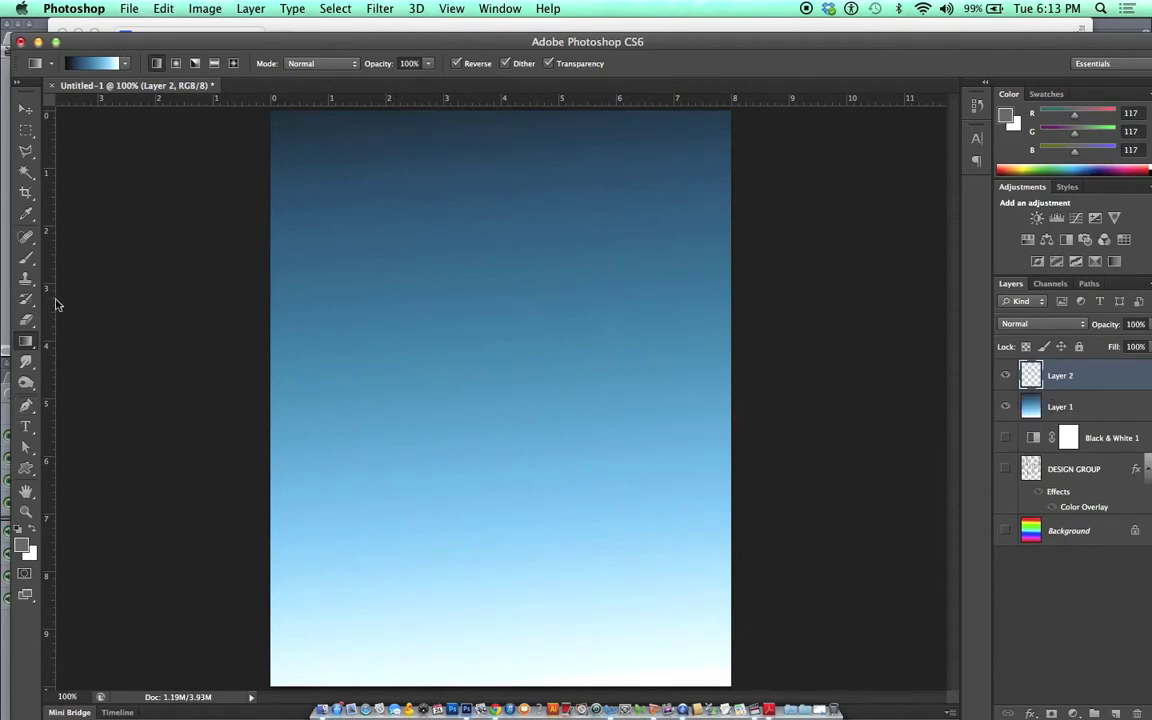
{"action": "left_click", "coordinate": [26, 426]}
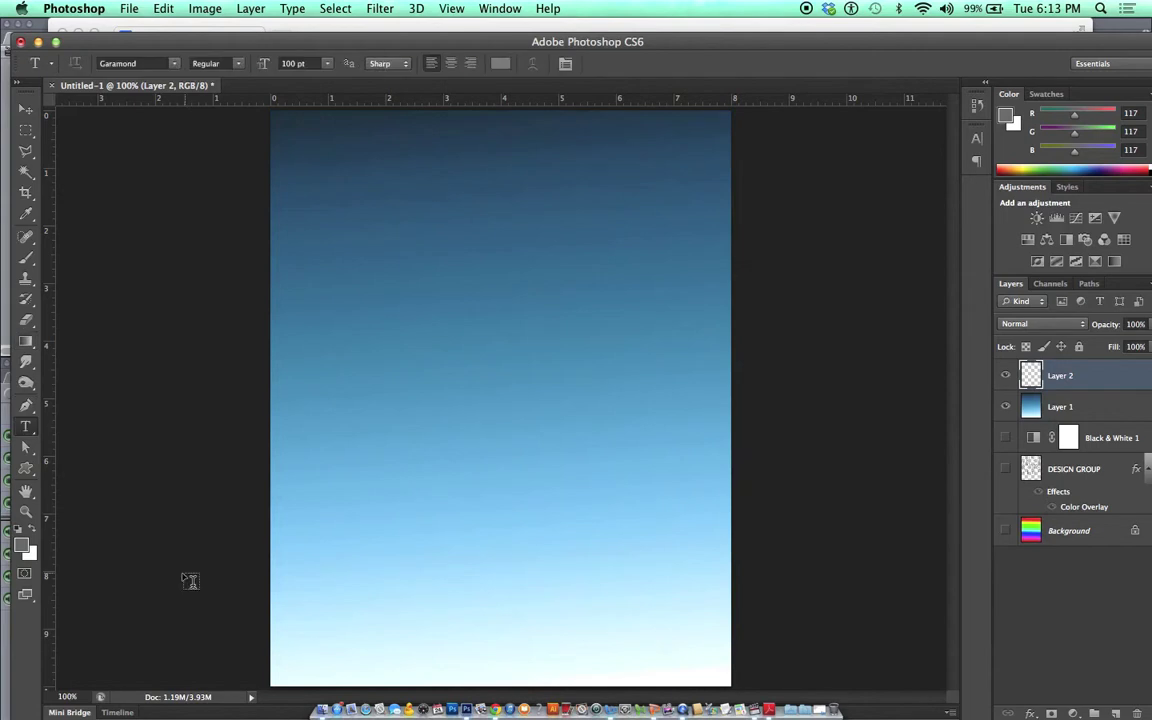
{"action": "left_click", "coordinate": [341, 600]}
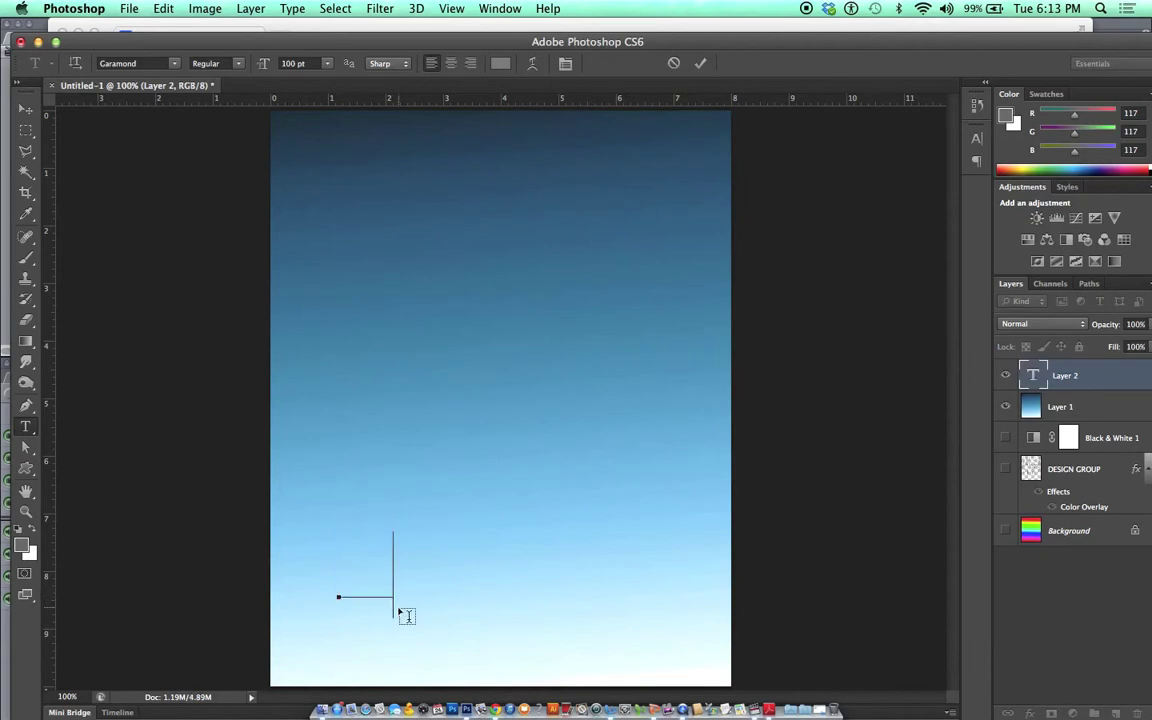
{"action": "type", "text": "SPECTRU"}
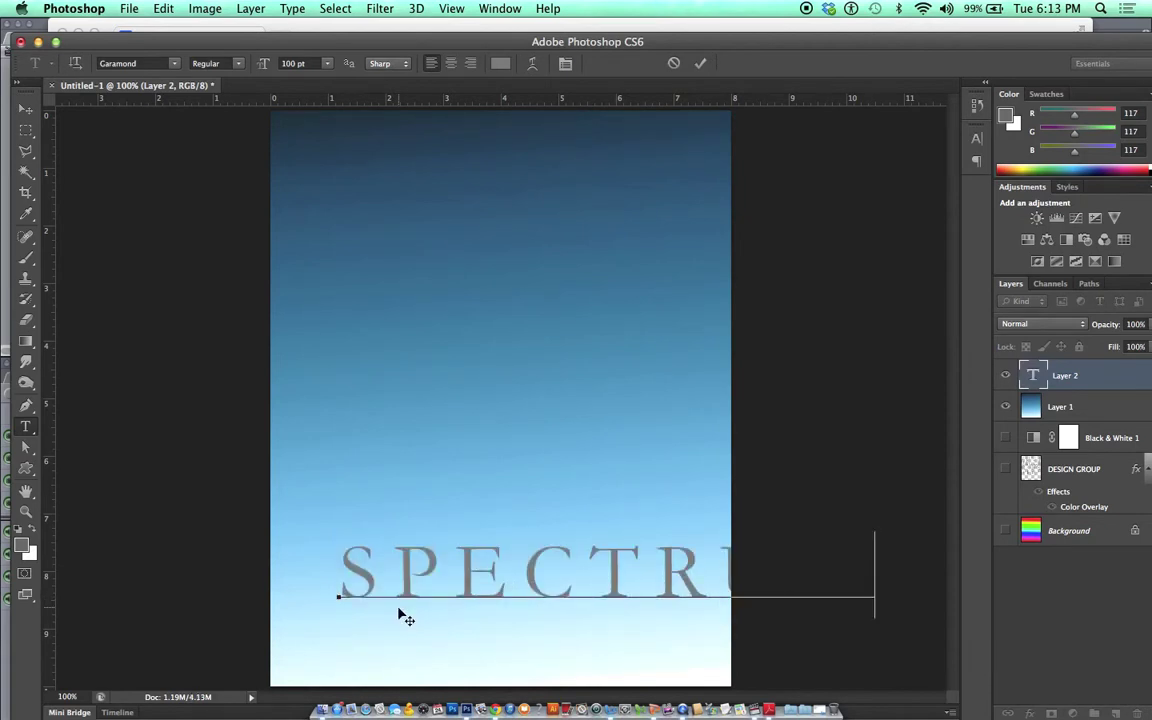
{"action": "left_click", "coordinate": [25, 103]}
Scale the SPECTRUM text down to fit within the canvas width and centre it near the bottom edge
{"action": "left_click", "coordinate": [435, 578]}
{"action": "left_click_drag", "start_coordinate": [435, 578], "coordinate": [414, 522]}
{"action": "key", "text": "super+t"}
{"action": "left_click_drag", "start_coordinate": [272, 480], "coordinate": [304, 500]}
{"action": "left_click_drag", "start_coordinate": [639, 514], "coordinate": [597, 639]}
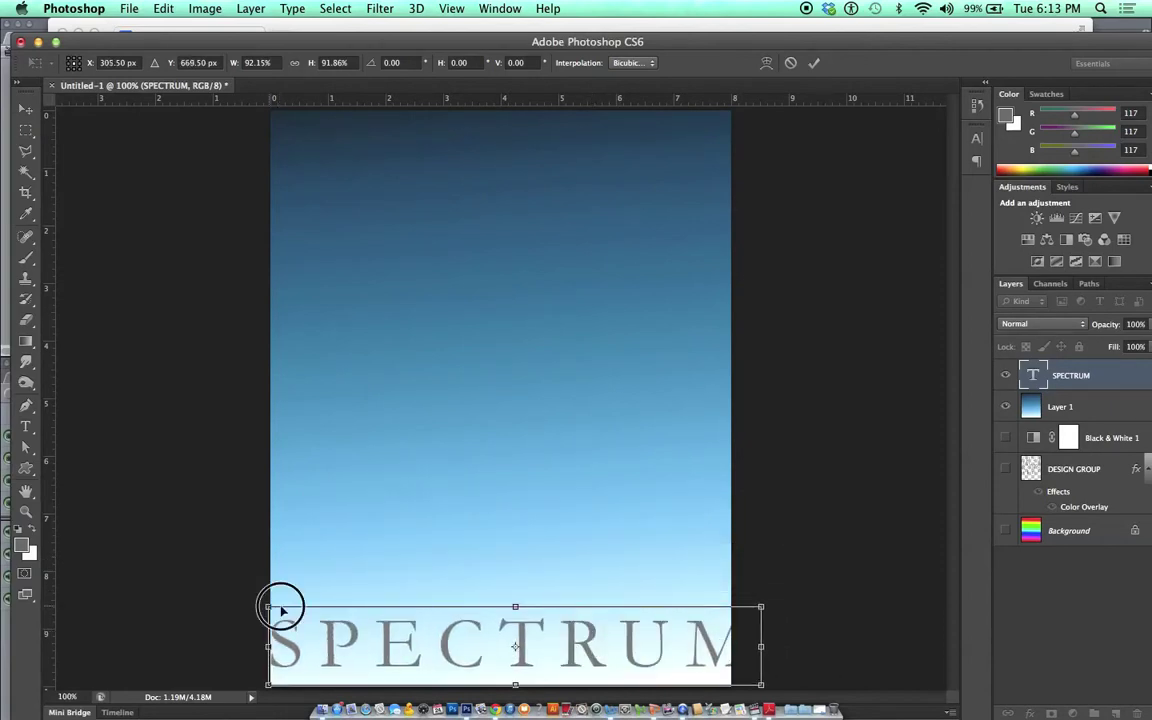
{"action": "left_click_drag", "start_coordinate": [282, 608], "coordinate": [352, 617]}
{"action": "mouse_move", "coordinate": [507, 635]}
{"action": "left_mouse_down"}
{"action": "mouse_move", "coordinate": [490, 637]}
{"action": "mouse_move", "coordinate": [497, 645]}
{"action": "left_mouse_up"}
{"action": "key", "text": "Return"}
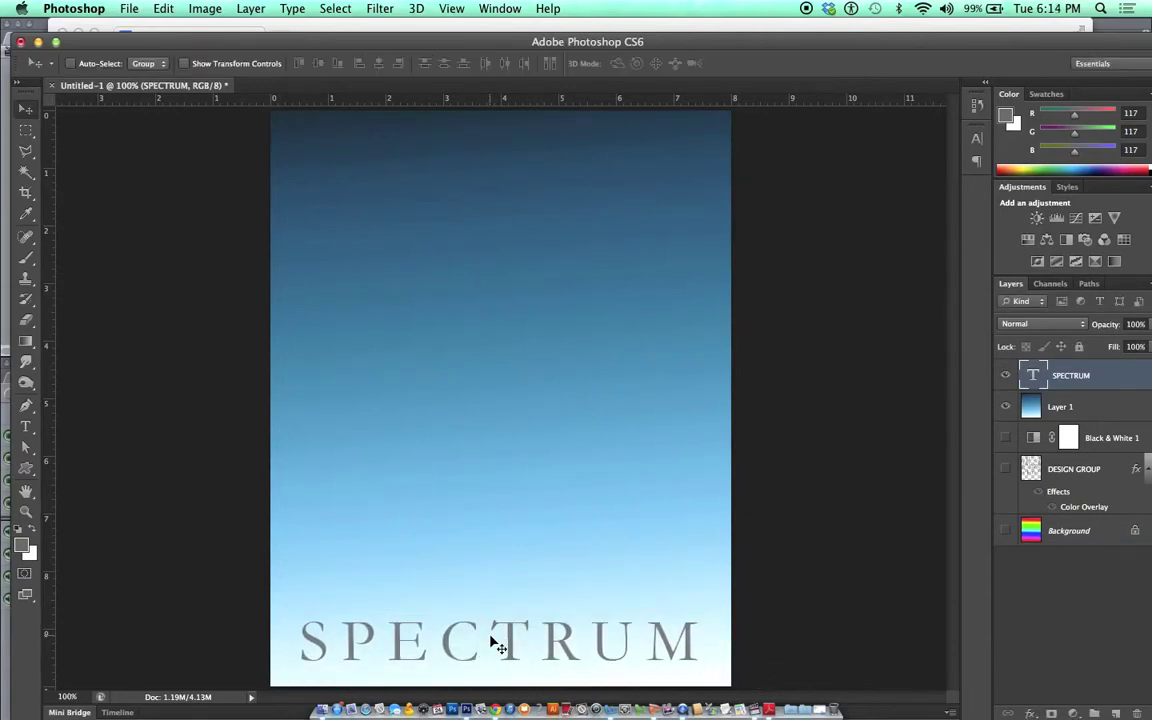
Try a duplicate of the SPECTRUM text at the canvas's top and middle, and delete the copy
{"action": "key", "text": "ctrl+j"}
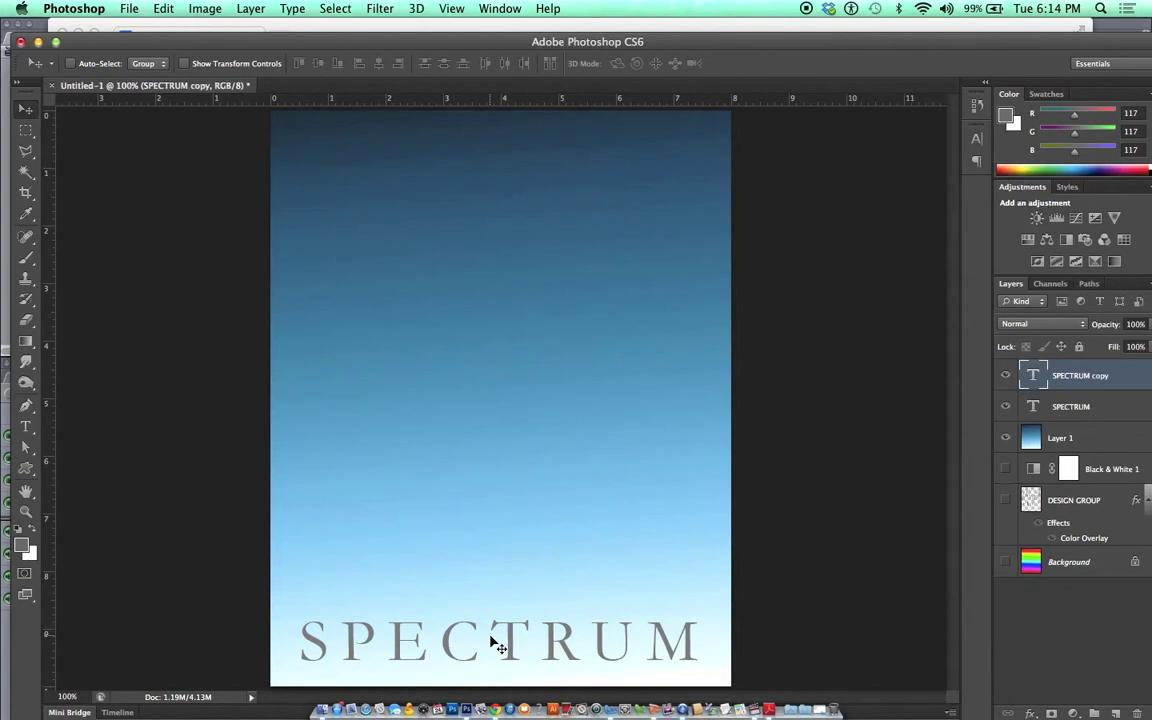
{"action": "left_click_drag", "start_coordinate": [490, 637], "coordinate": [496, 136]}
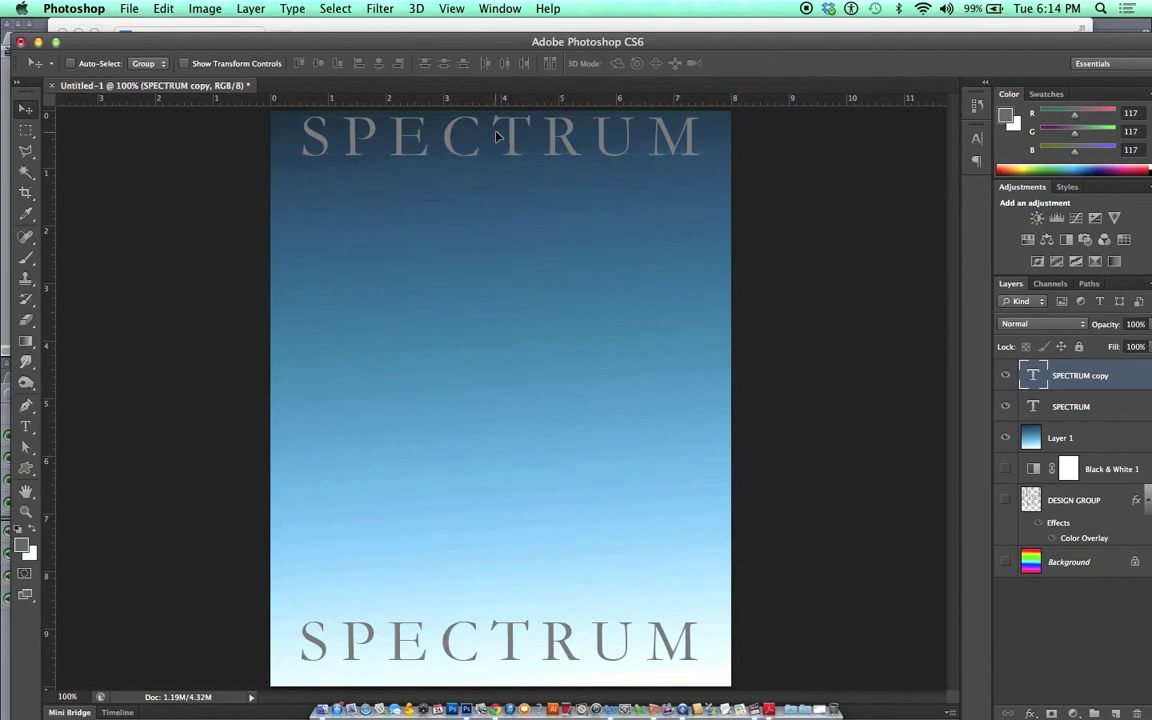
{"action": "left_click_drag", "start_coordinate": [494, 195], "coordinate": [491, 371]}
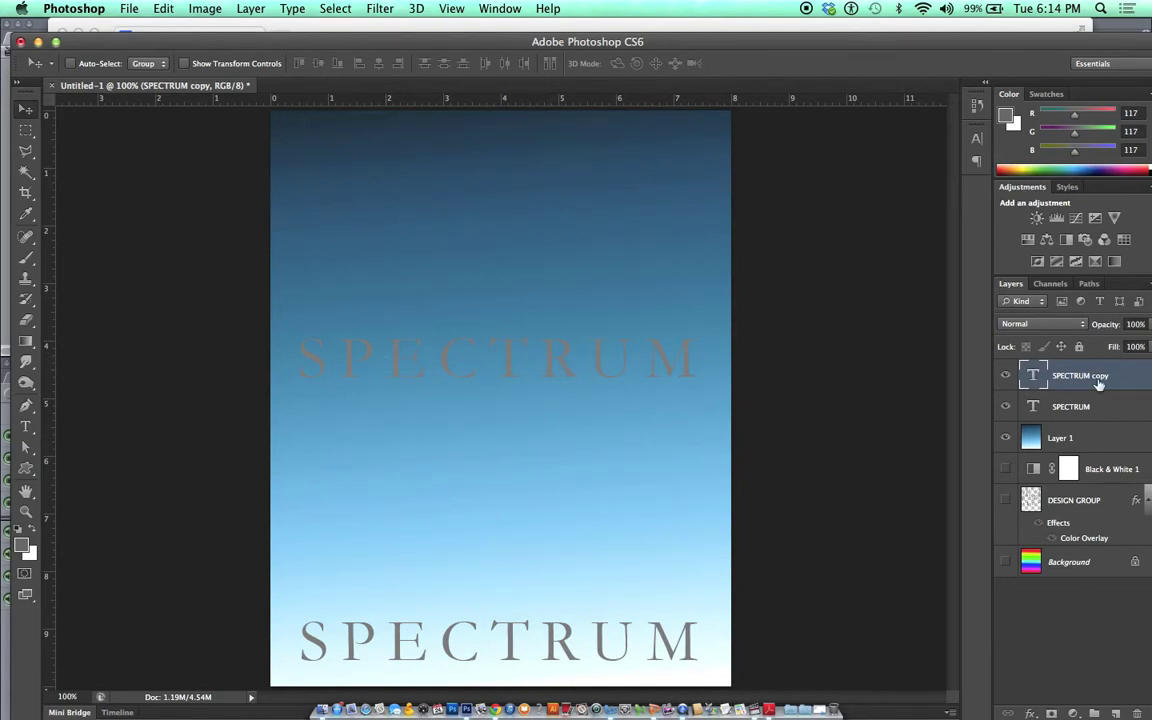
{"action": "key", "text": "Delete"}
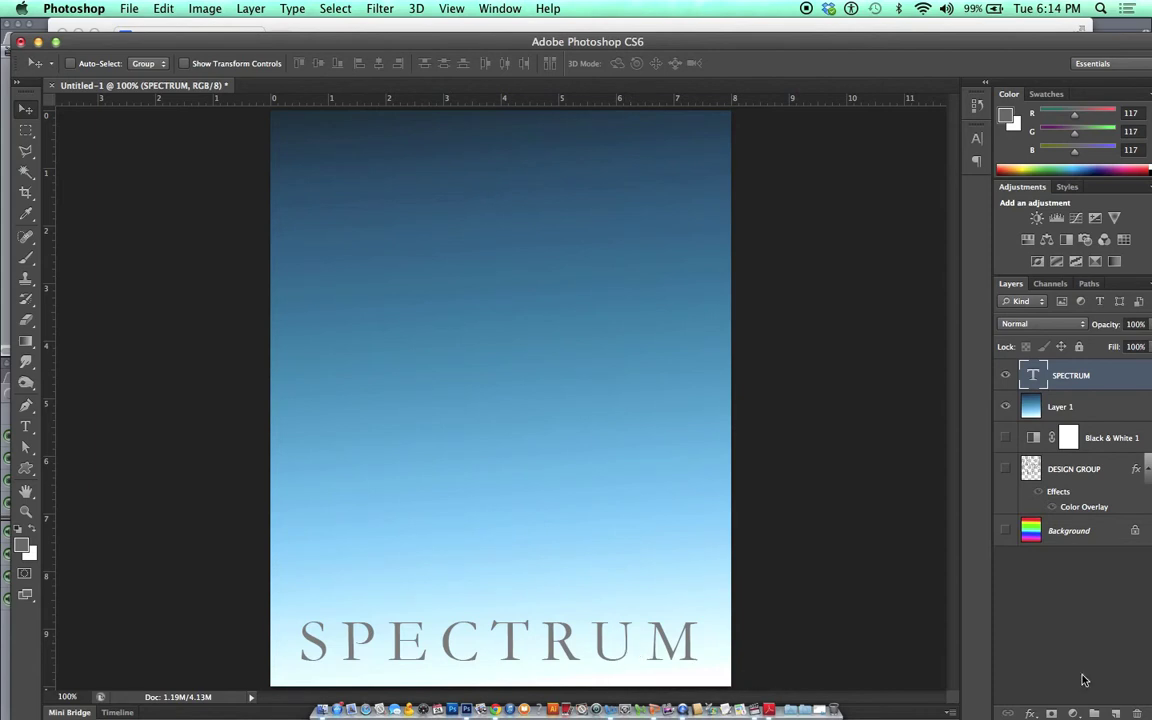
Add a red (#ec2525) Solid Color fill layer above the SPECTRUM text
{"action": "left_click", "coordinate": [1073, 714]}
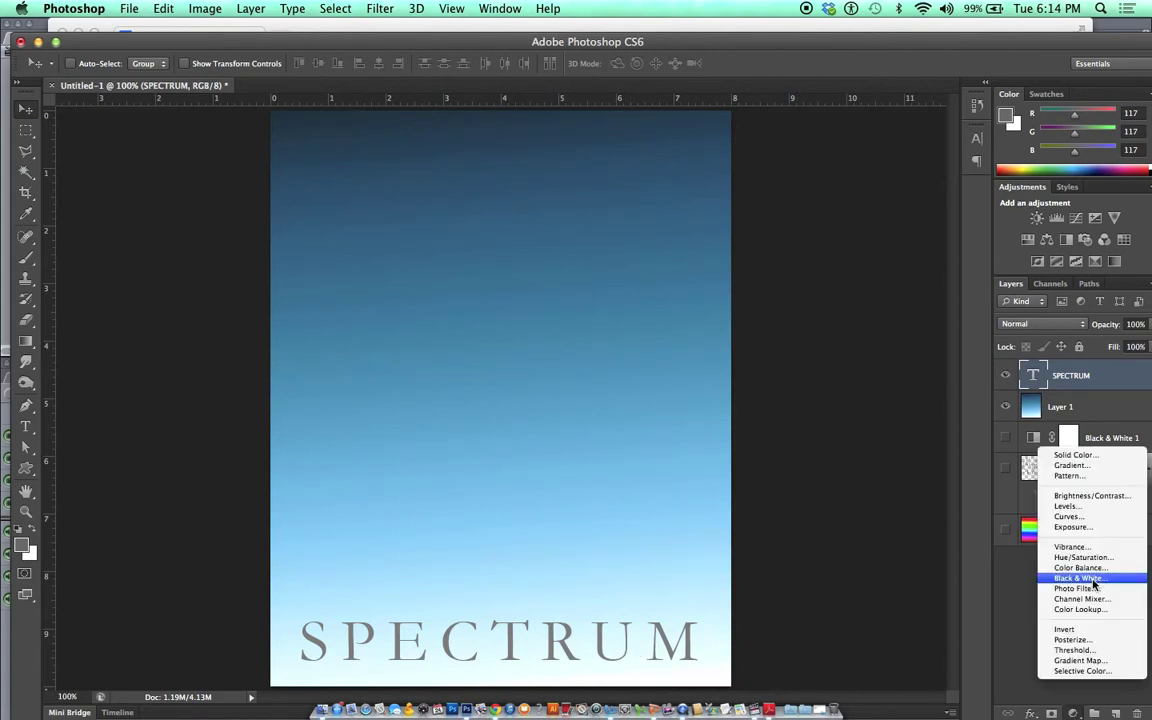
{"action": "left_click", "coordinate": [1084, 458]}
{"action": "left_click", "coordinate": [715, 237]}
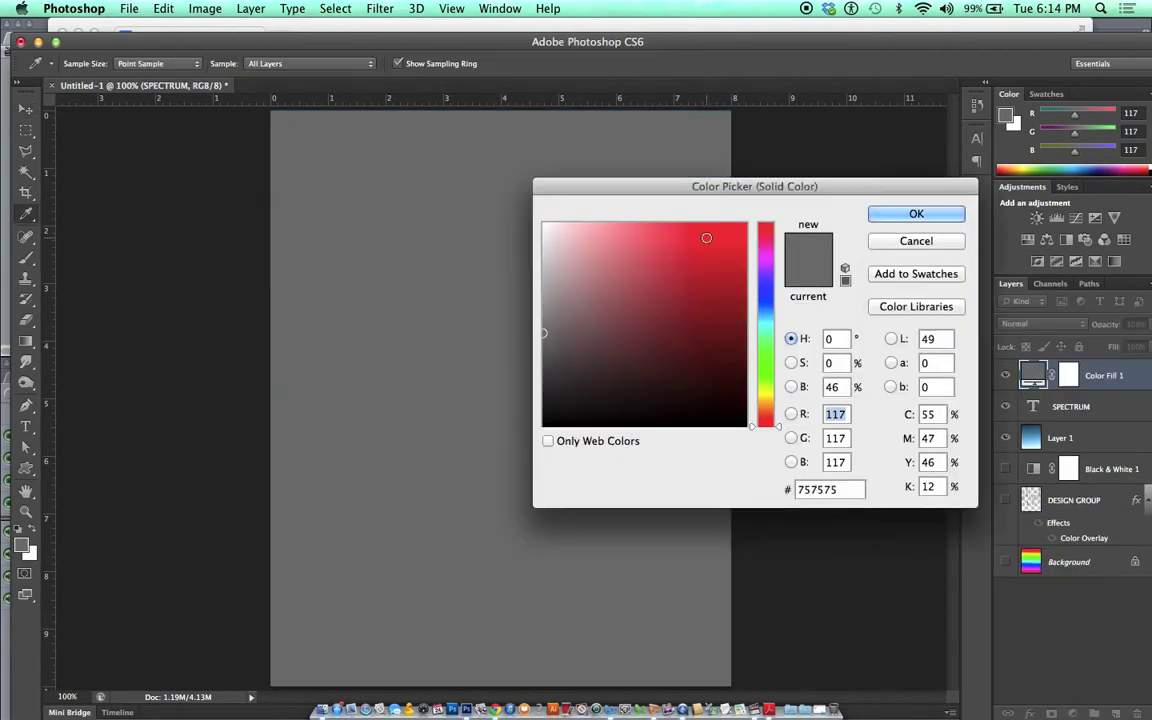
{"action": "left_click", "coordinate": [905, 215]}
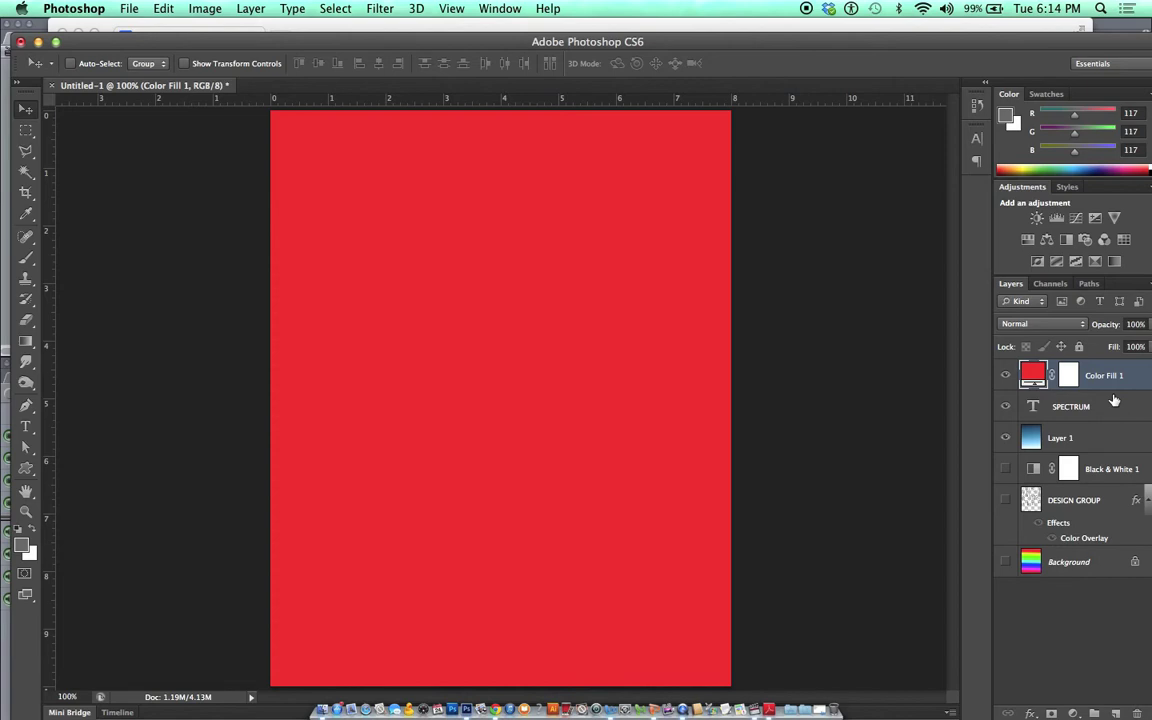
Clip the red fill layer to the SPECTRUM text and set its blend mode to Color
{"action": "left_click_drag", "start_coordinate": [1115, 390], "coordinate": [1116, 387]}
{"action": "left_click", "coordinate": [1116, 392], "text": "alt"}
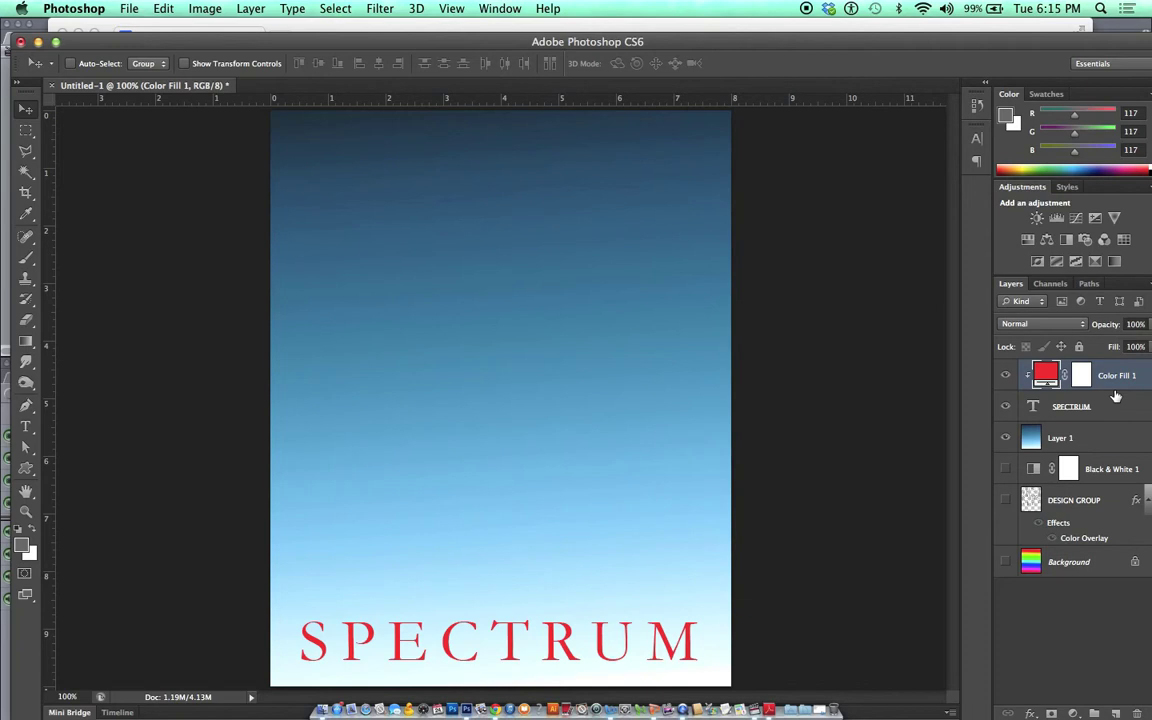
{"action": "left_click", "coordinate": [1055, 324]}
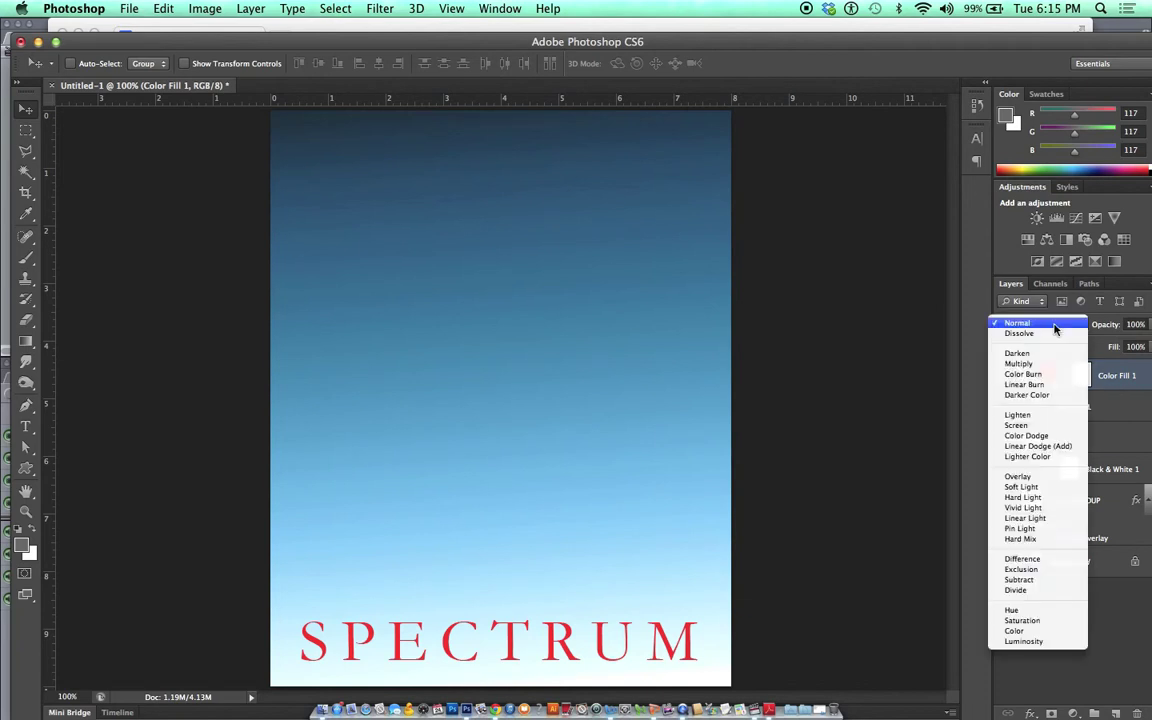
{"action": "left_click", "coordinate": [1030, 631]}
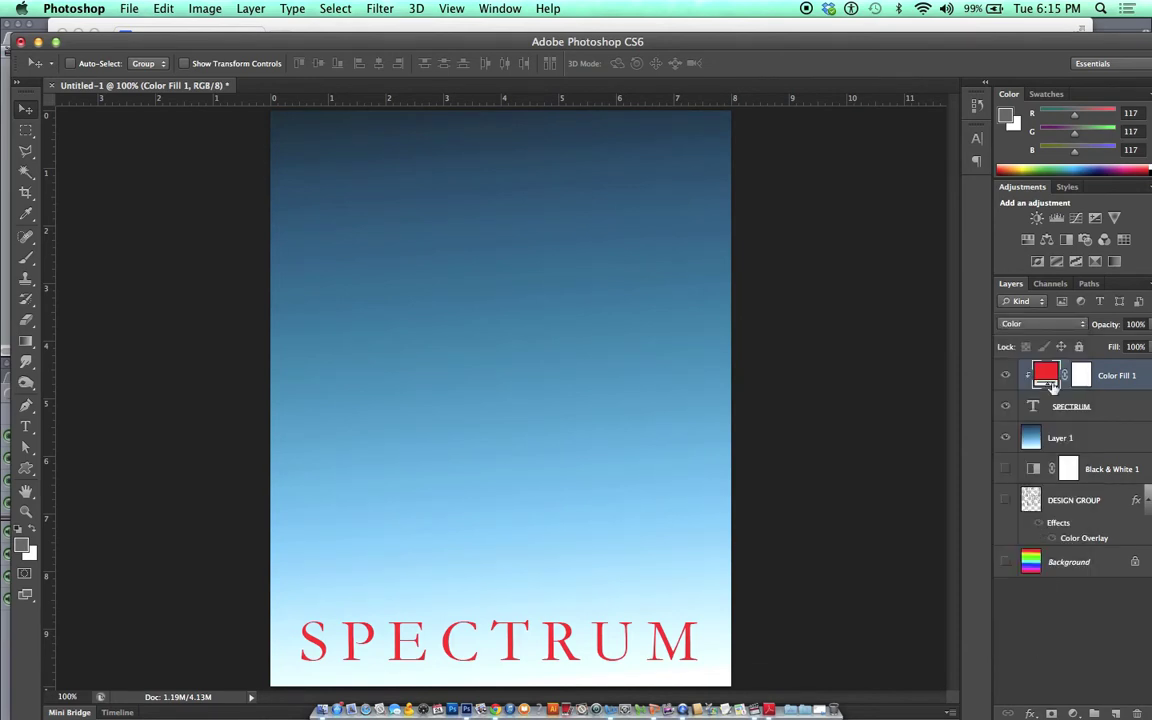
Try green, blue and red hues for the color fill layer clipped to the SPECTRUM text
{"action": "double_click", "coordinate": [1048, 380]}
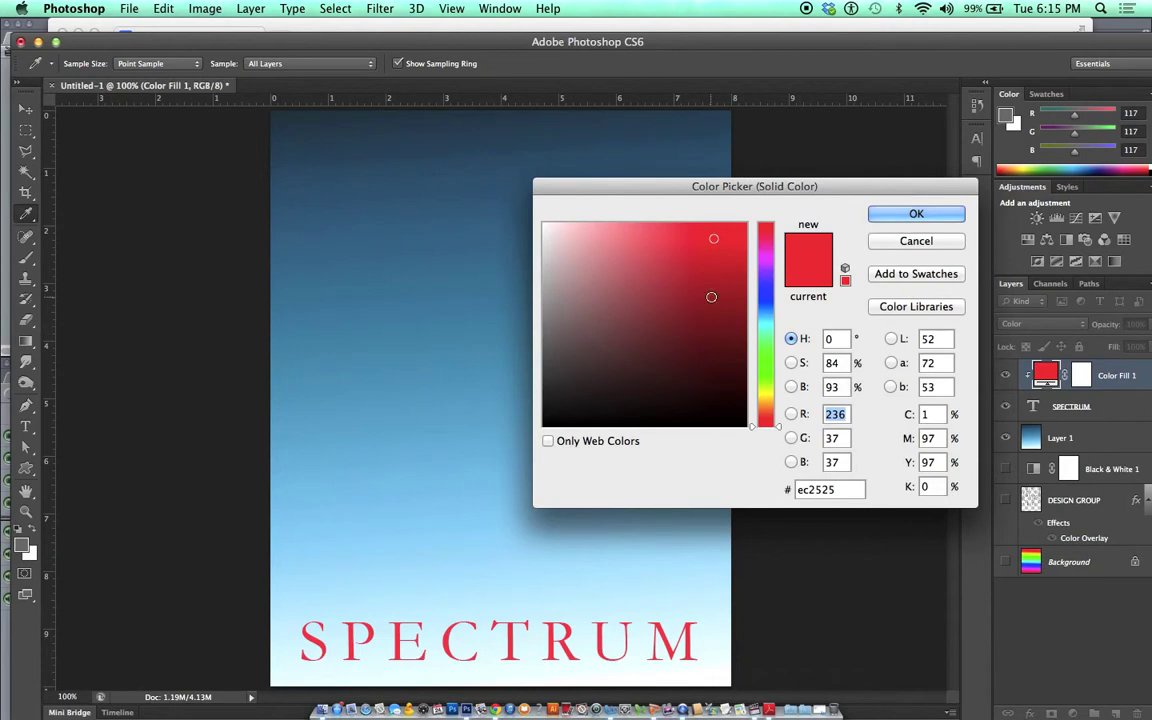
{"action": "left_click_drag", "start_coordinate": [769, 428], "coordinate": [767, 351]}
{"action": "left_click", "coordinate": [766, 335]}
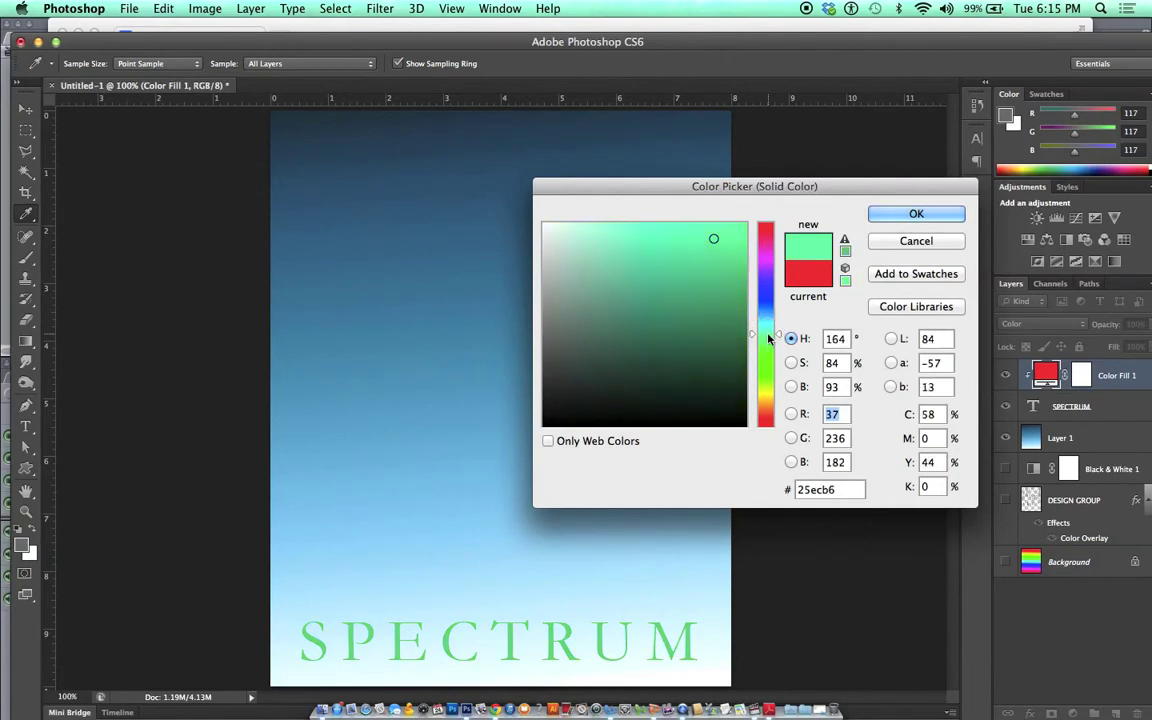
{"action": "left_click_drag", "start_coordinate": [768, 338], "coordinate": [764, 300]}
{"action": "left_click", "coordinate": [763, 292]}
{"action": "left_click_drag", "start_coordinate": [763, 291], "coordinate": [763, 305]}
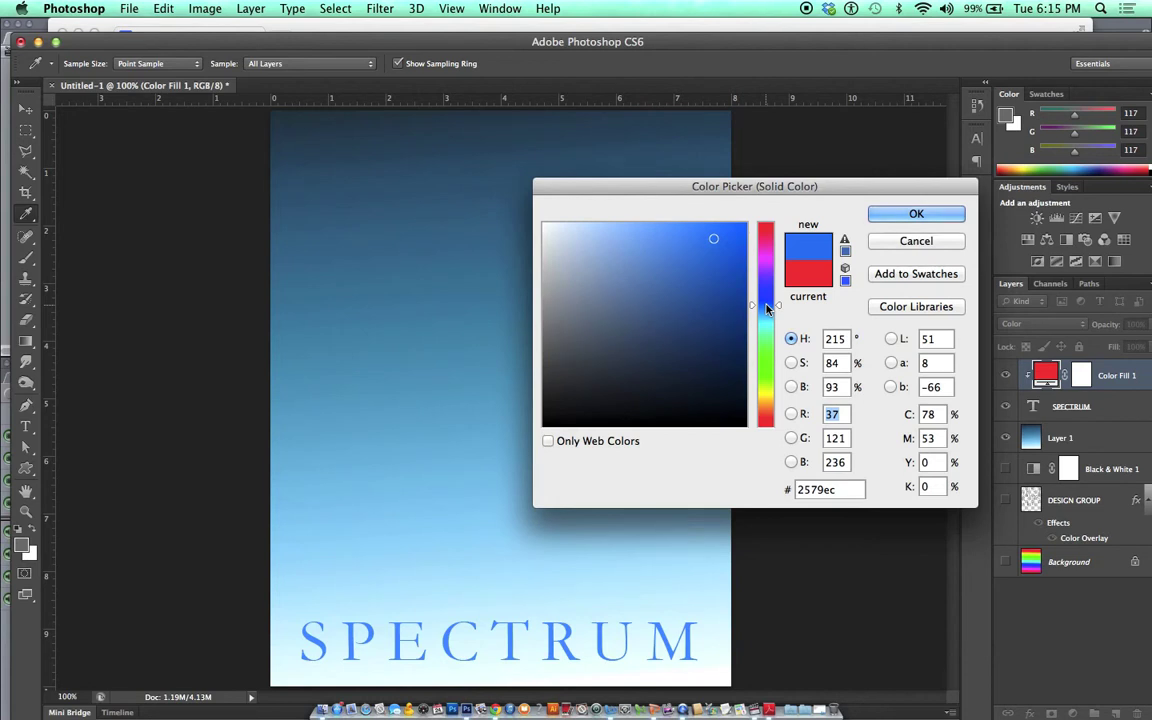
{"action": "mouse_move", "coordinate": [767, 309]}
{"action": "left_mouse_down"}
{"action": "mouse_move", "coordinate": [768, 233]}
{"action": "mouse_move", "coordinate": [769, 330]}
{"action": "left_mouse_up"}
{"action": "left_click_drag", "start_coordinate": [763, 411], "coordinate": [768, 422]}
{"action": "left_click_drag", "start_coordinate": [768, 422], "coordinate": [766, 437]}
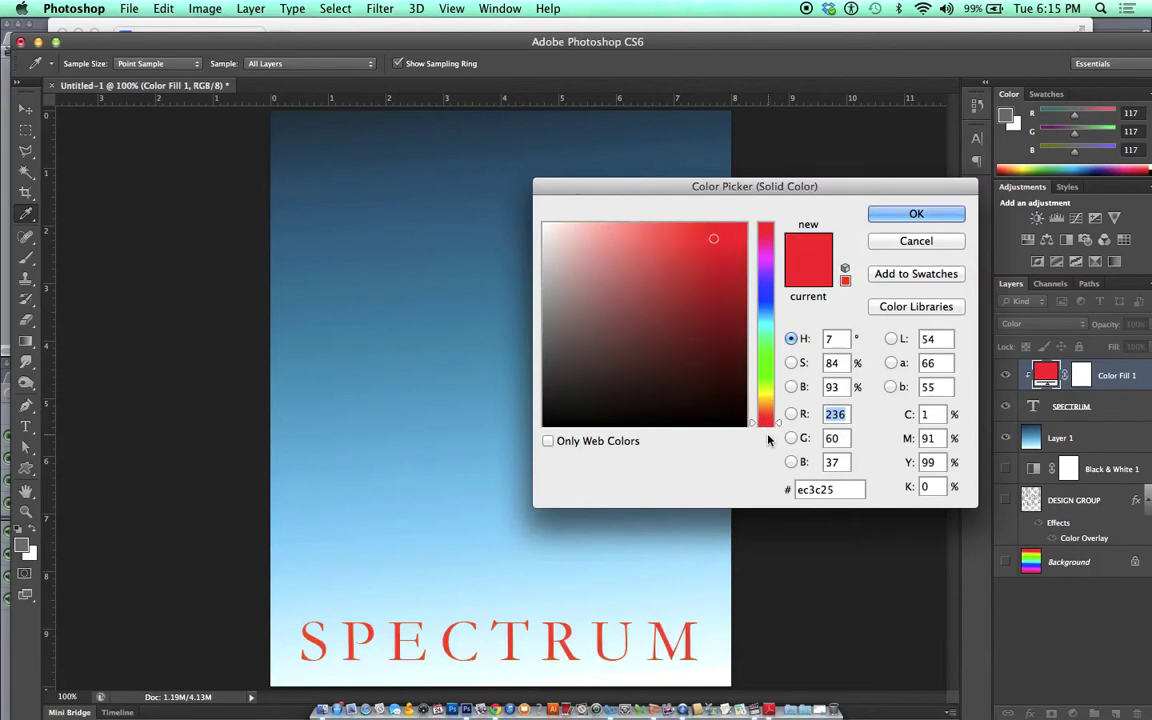
Set the color fill clipped to the SPECTRUM text to blue (#254fec)
{"action": "left_click", "coordinate": [767, 302]}
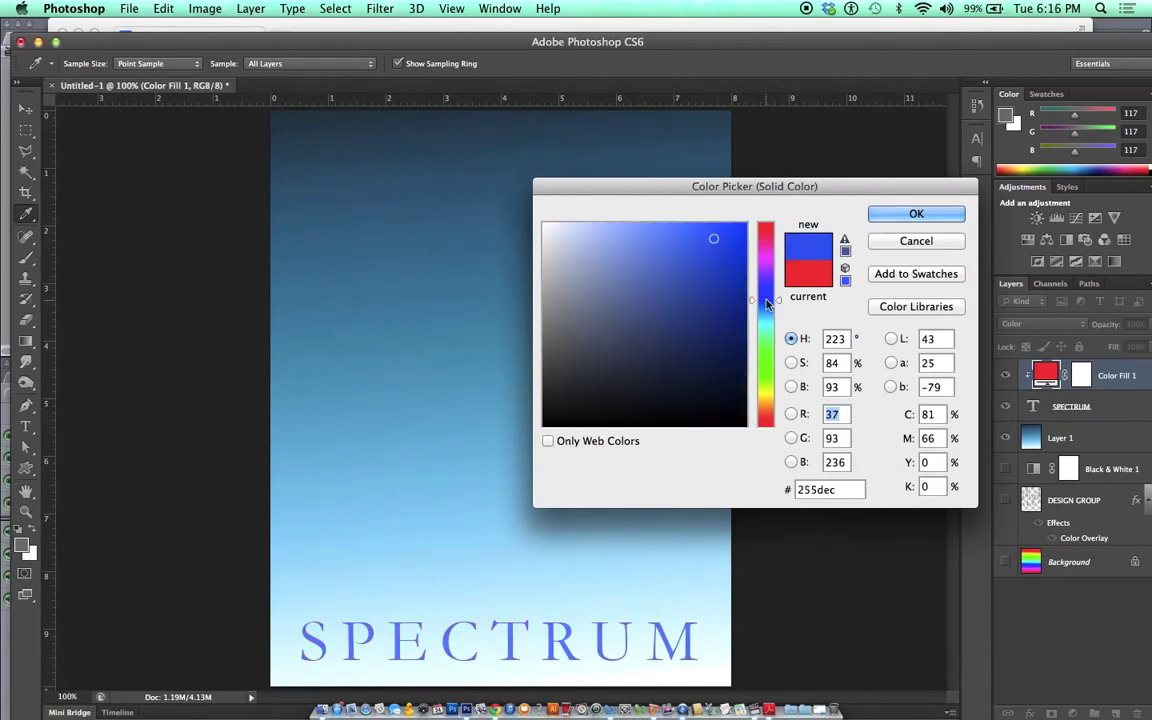
{"action": "left_click_drag", "start_coordinate": [767, 303], "coordinate": [767, 294]}
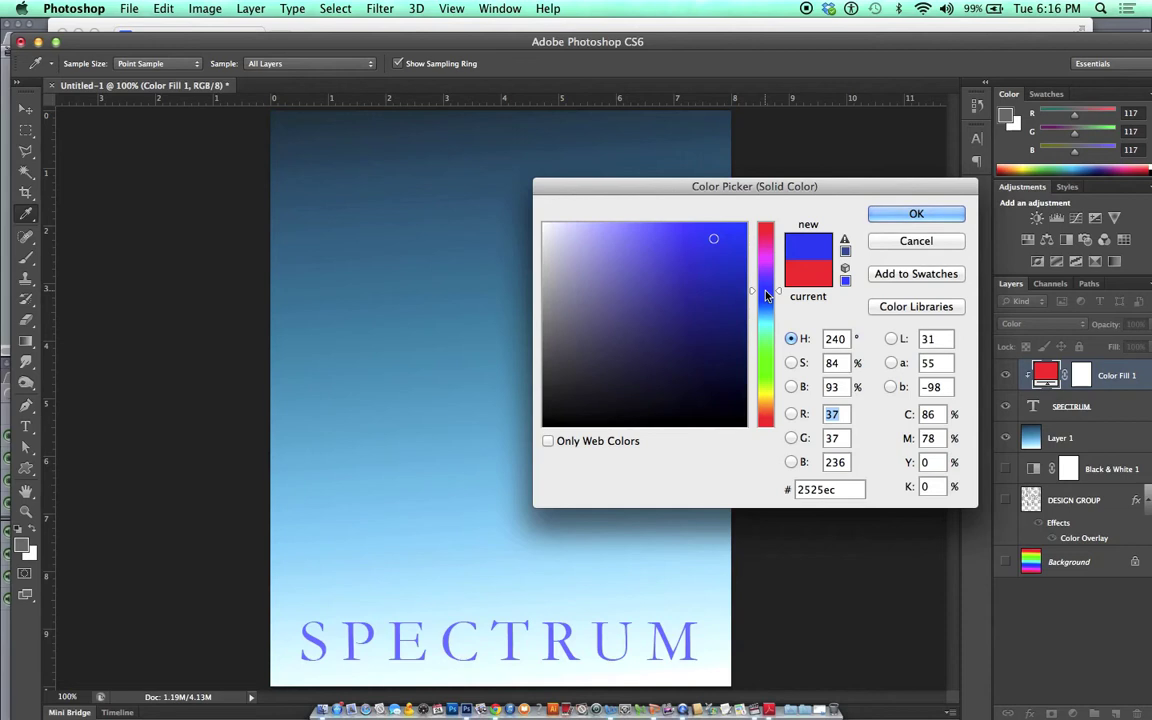
{"action": "left_click", "coordinate": [767, 298]}
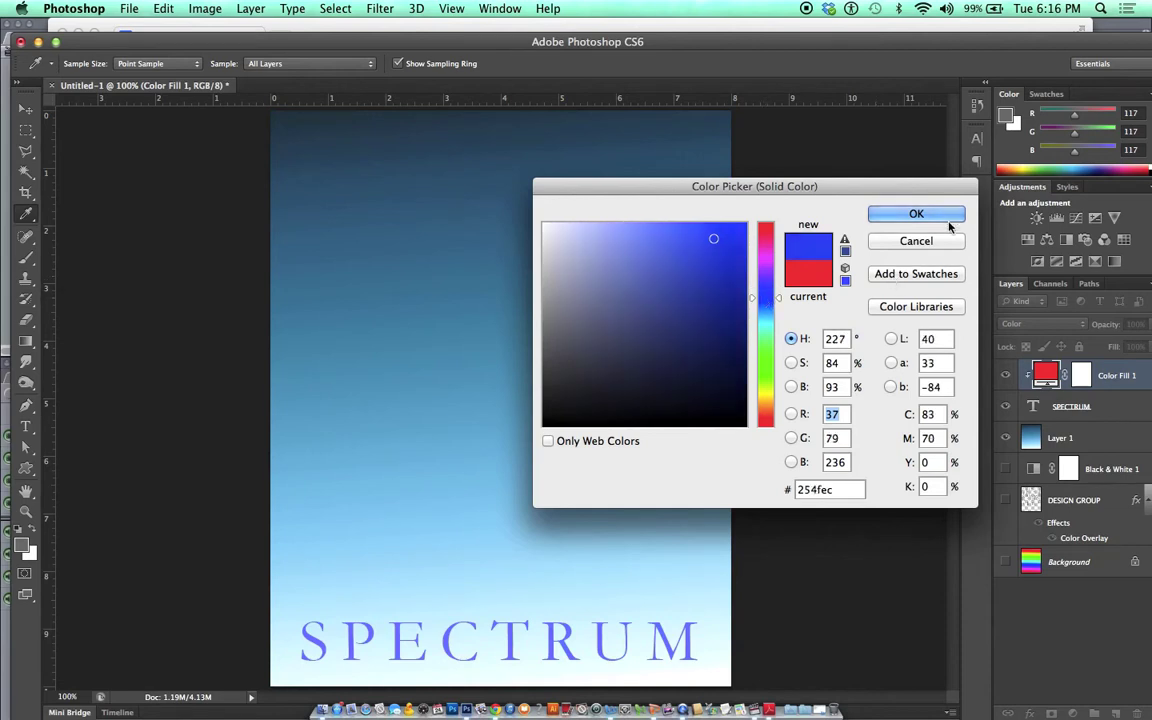
{"action": "left_click", "coordinate": [916, 213]}
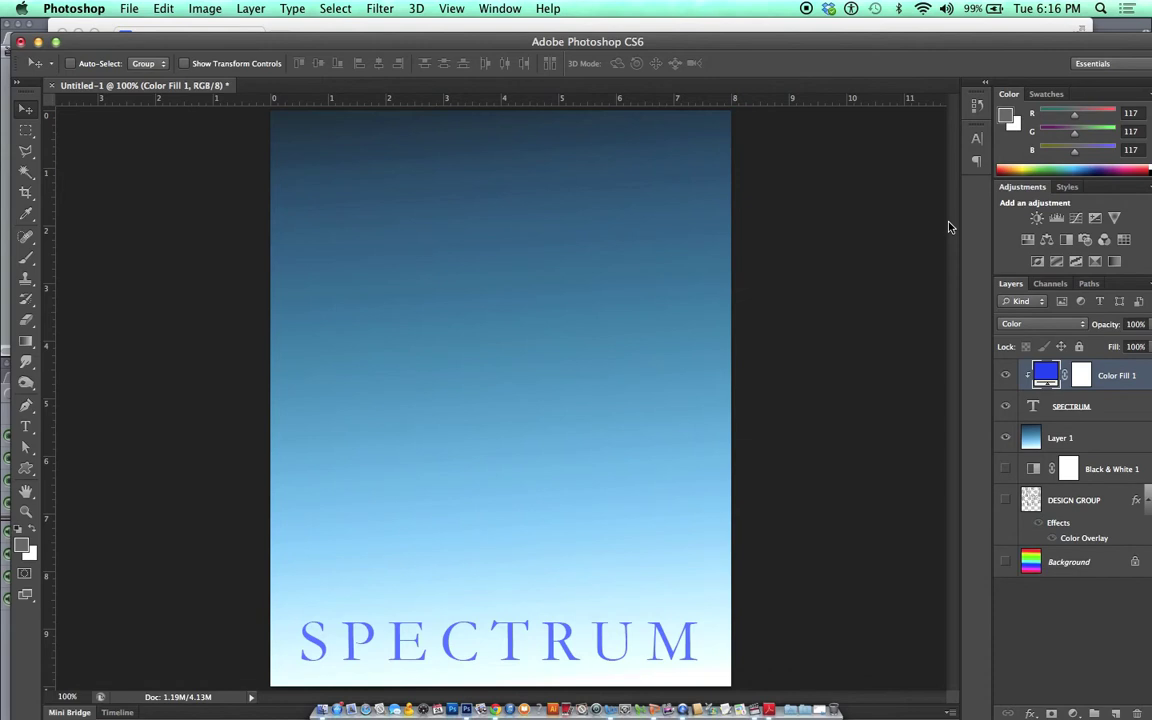
Add a new layer beneath the SPECTRUM text and set the foreground color to orange (RGB 247, 157, 84)
{"action": "left_click", "coordinate": [1094, 713]}
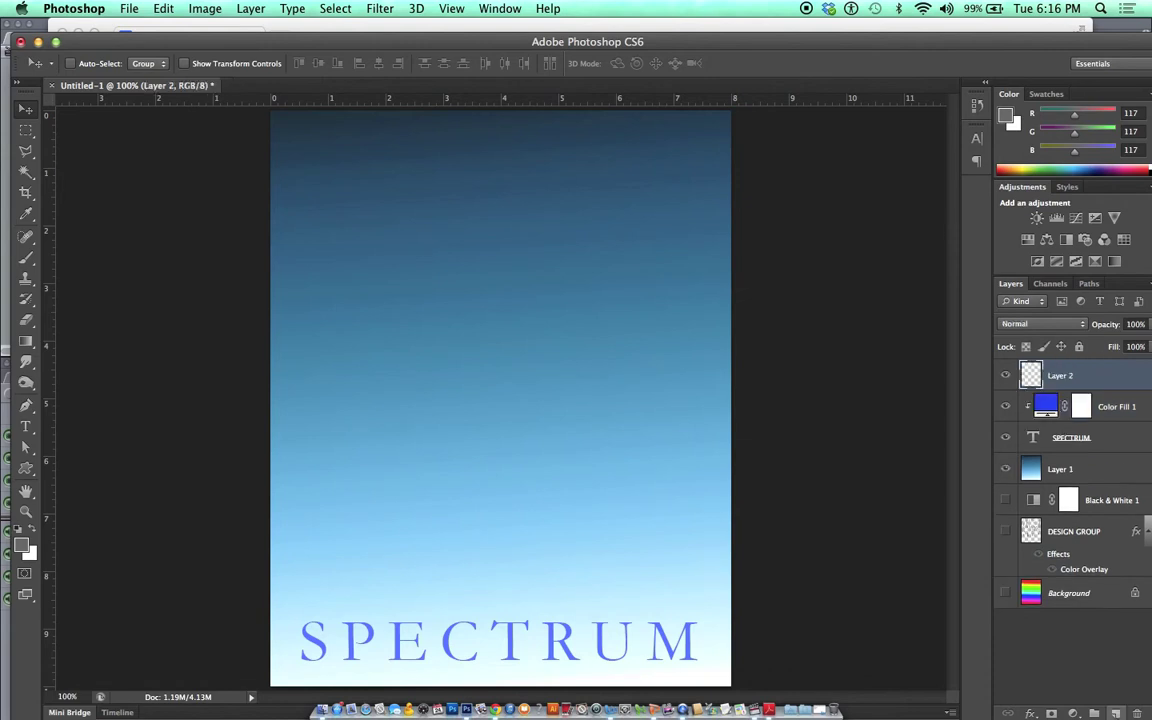
{"action": "left_click_drag", "start_coordinate": [1032, 377], "coordinate": [1038, 424]}
{"action": "left_click", "coordinate": [25, 542]}
{"action": "left_click", "coordinate": [764, 406]}
{"action": "left_click", "coordinate": [682, 244]}
{"action": "left_click_drag", "start_coordinate": [682, 244], "coordinate": [676, 230]}
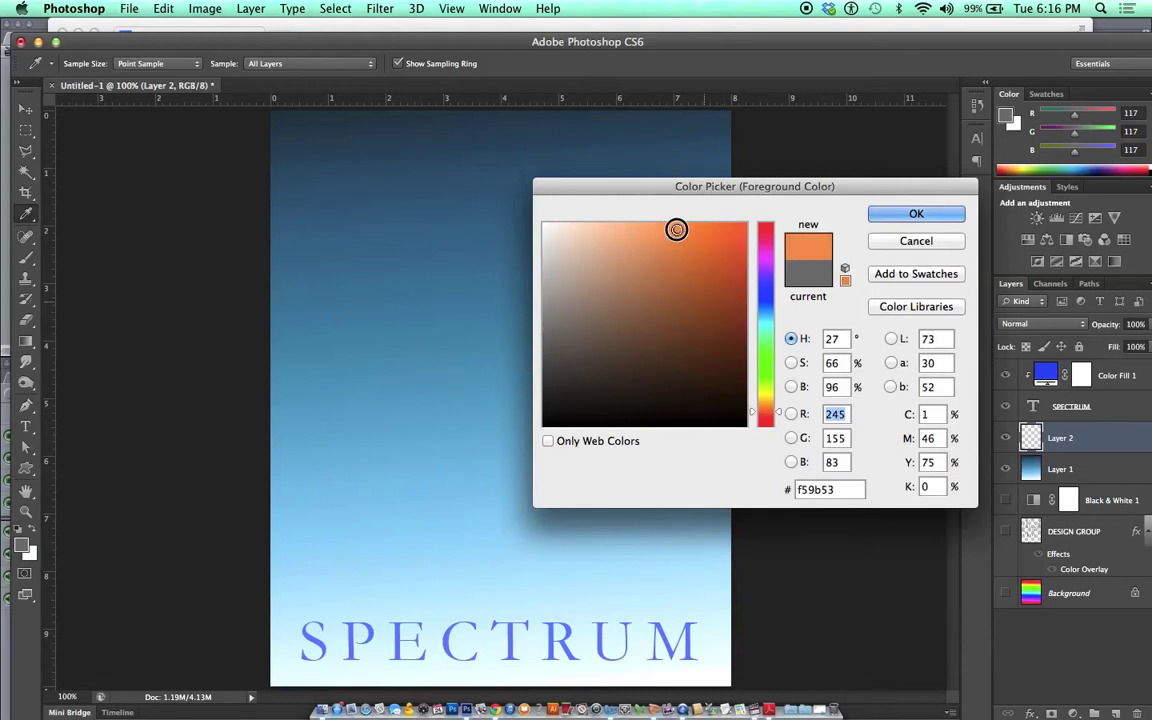
{"action": "left_click", "coordinate": [880, 218]}
{"action": "key", "text": "v"}
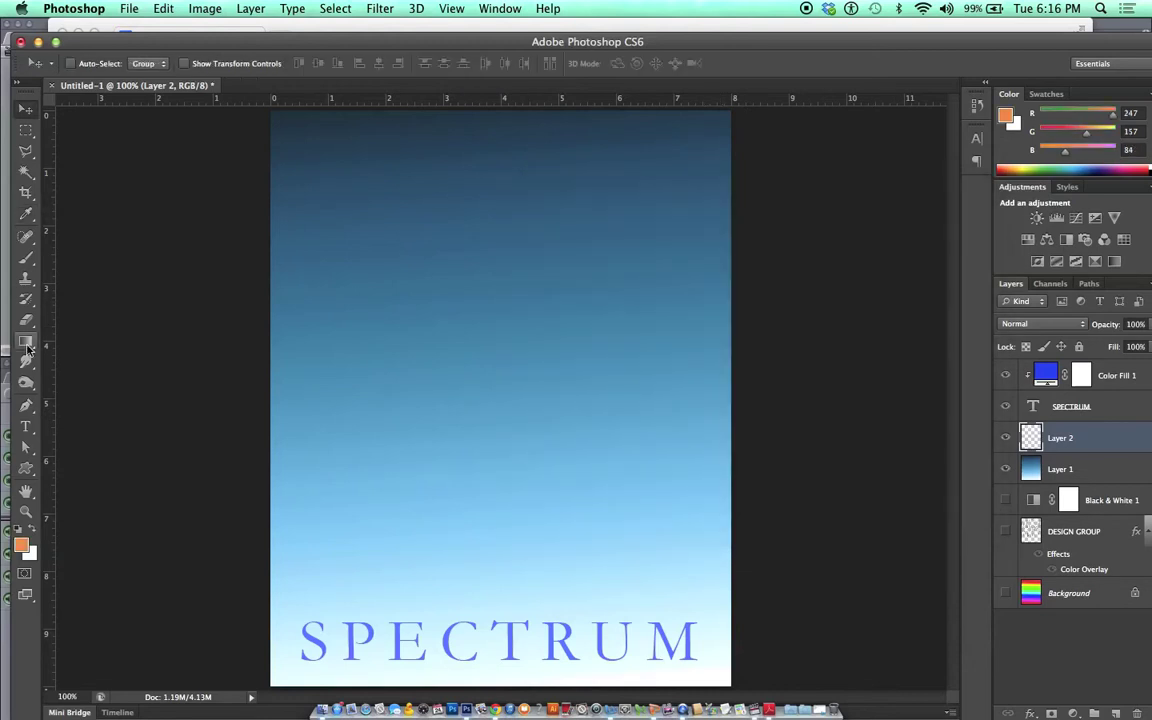
Draw a filled orange circle about 7.8 inches wide behind the text with the Ellipse tool, running past the canvas's right and bottom edges
{"action": "left_click", "coordinate": [26, 467]}
{"action": "left_click", "coordinate": [105, 497]}
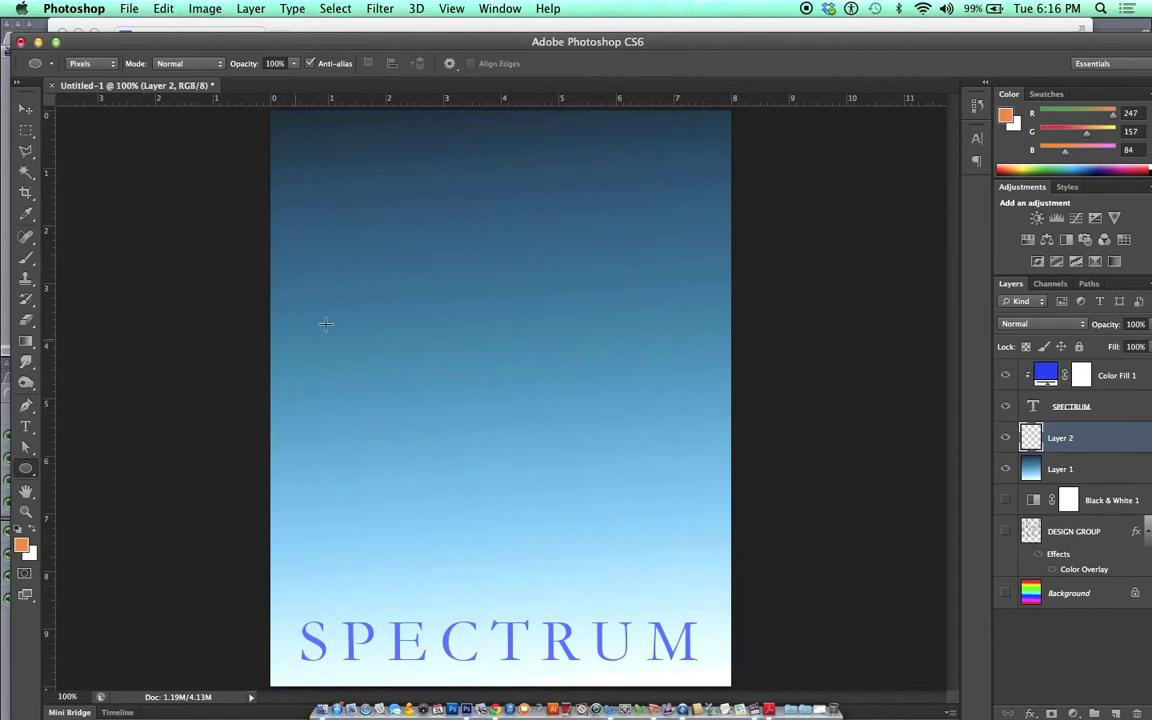
{"action": "left_click_drag", "start_coordinate": [319, 268], "coordinate": [855, 712]}
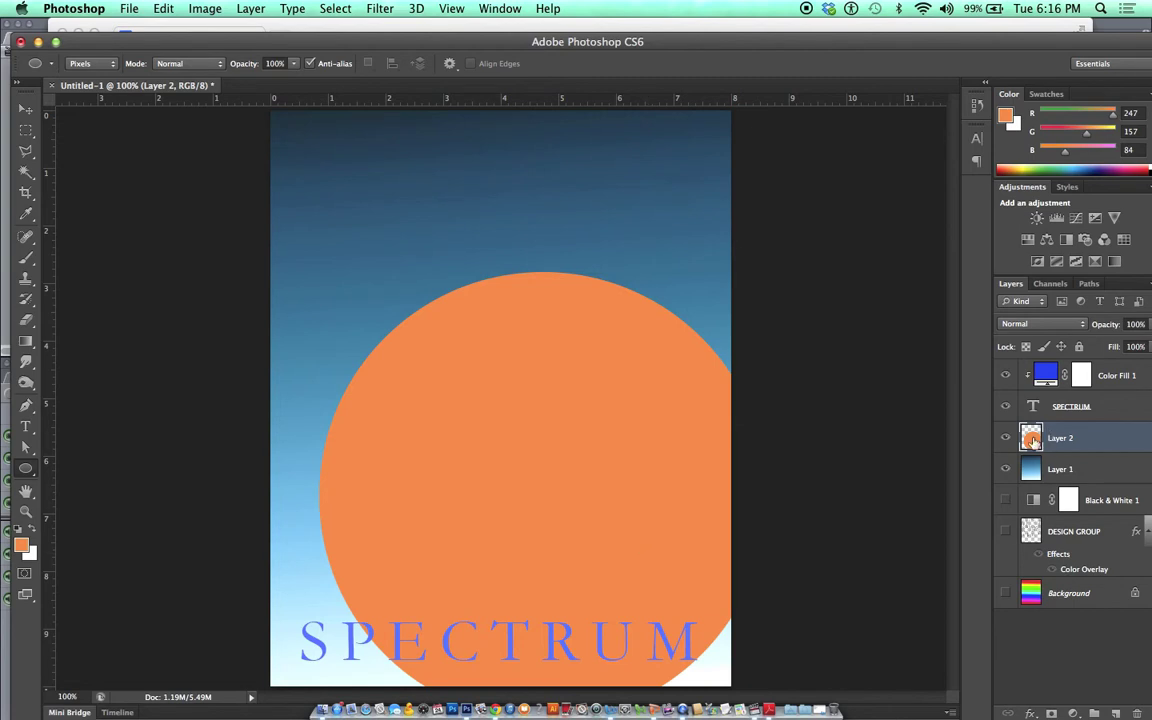
Apply a Color Overlay effect in dark maroon (#621703) to the circle layer
{"action": "double_click", "coordinate": [1045, 441]}
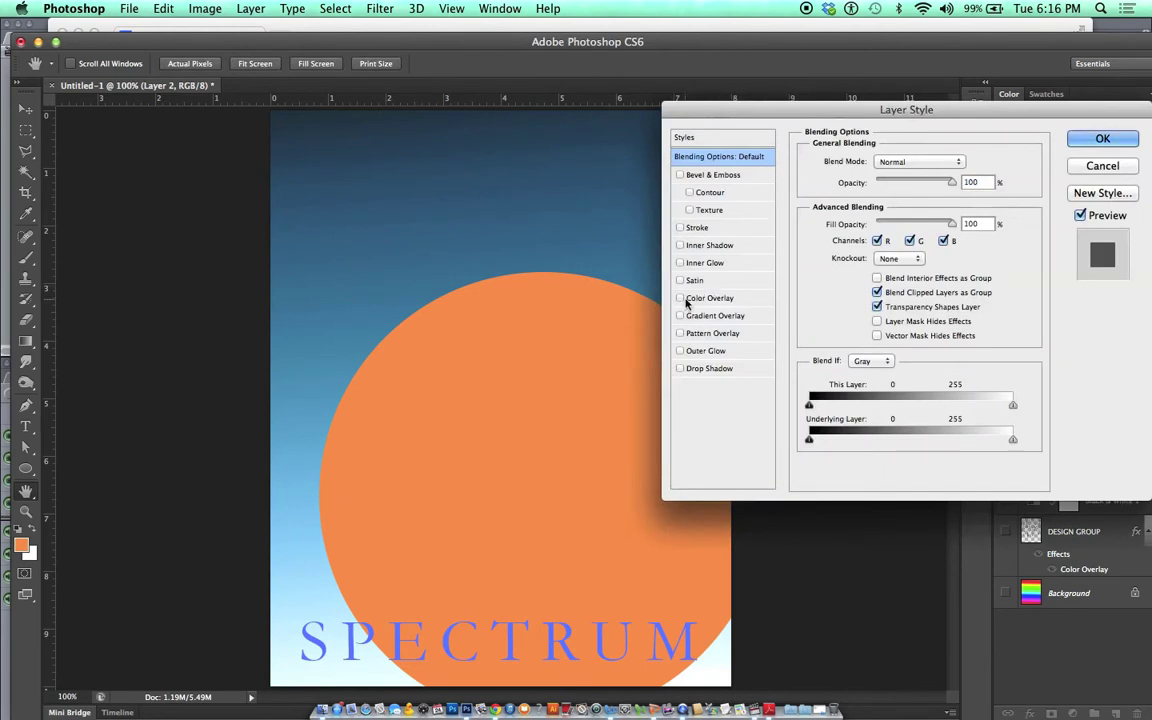
{"action": "left_click", "coordinate": [709, 297]}
{"action": "left_click", "coordinate": [966, 162]}
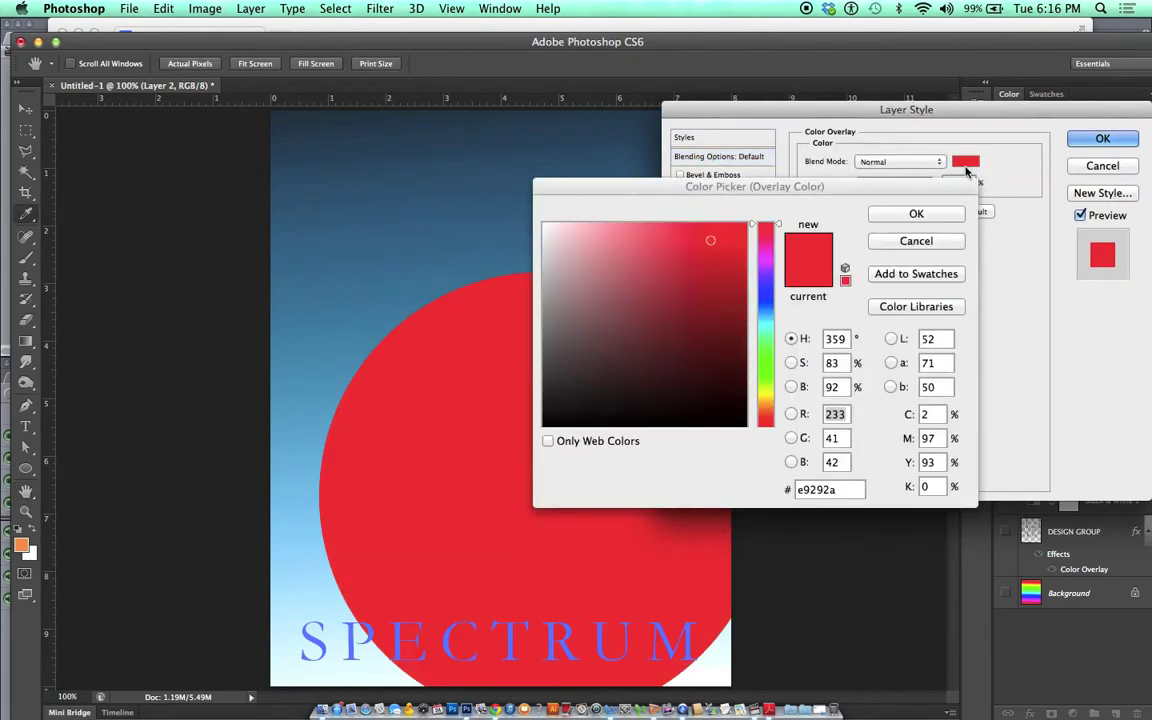
{"action": "left_click_drag", "start_coordinate": [765, 409], "coordinate": [767, 424]}
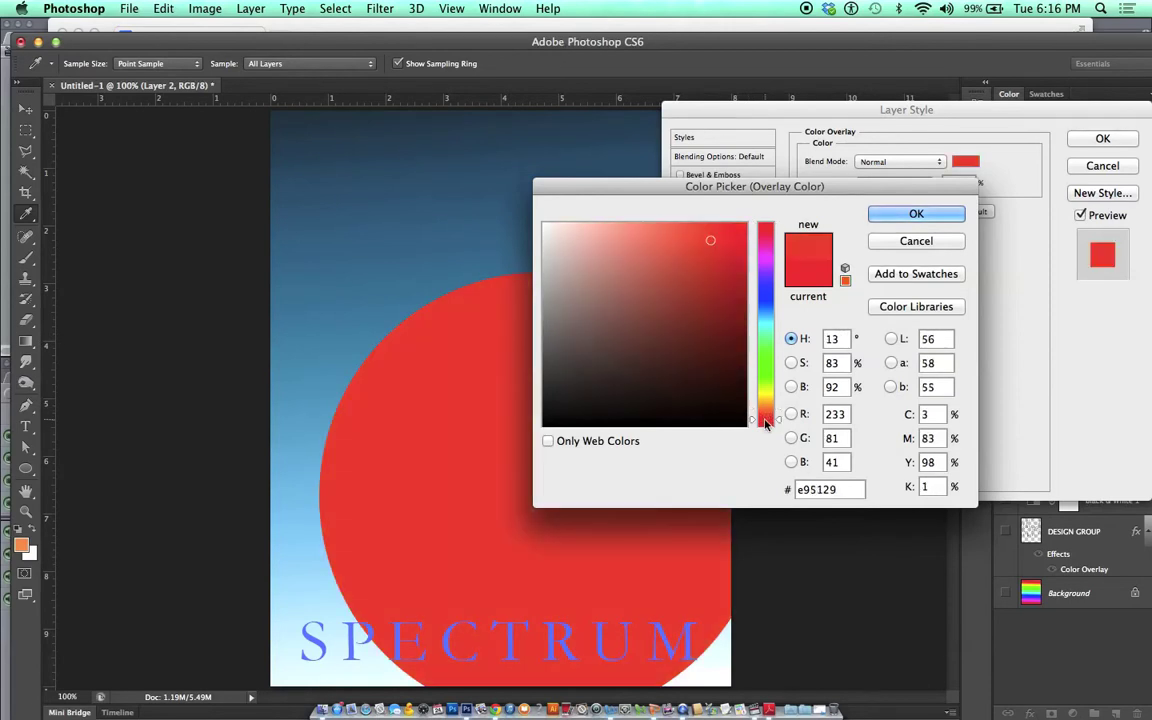
{"action": "left_click", "coordinate": [604, 227]}
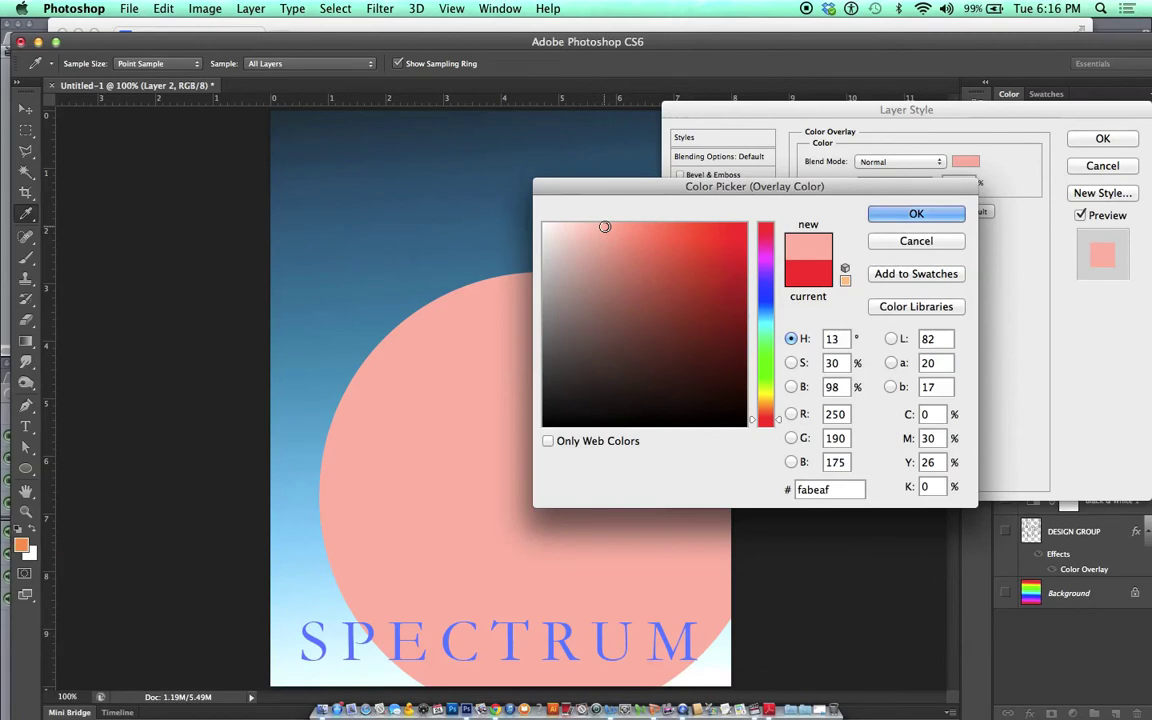
{"action": "left_click", "coordinate": [740, 348]}
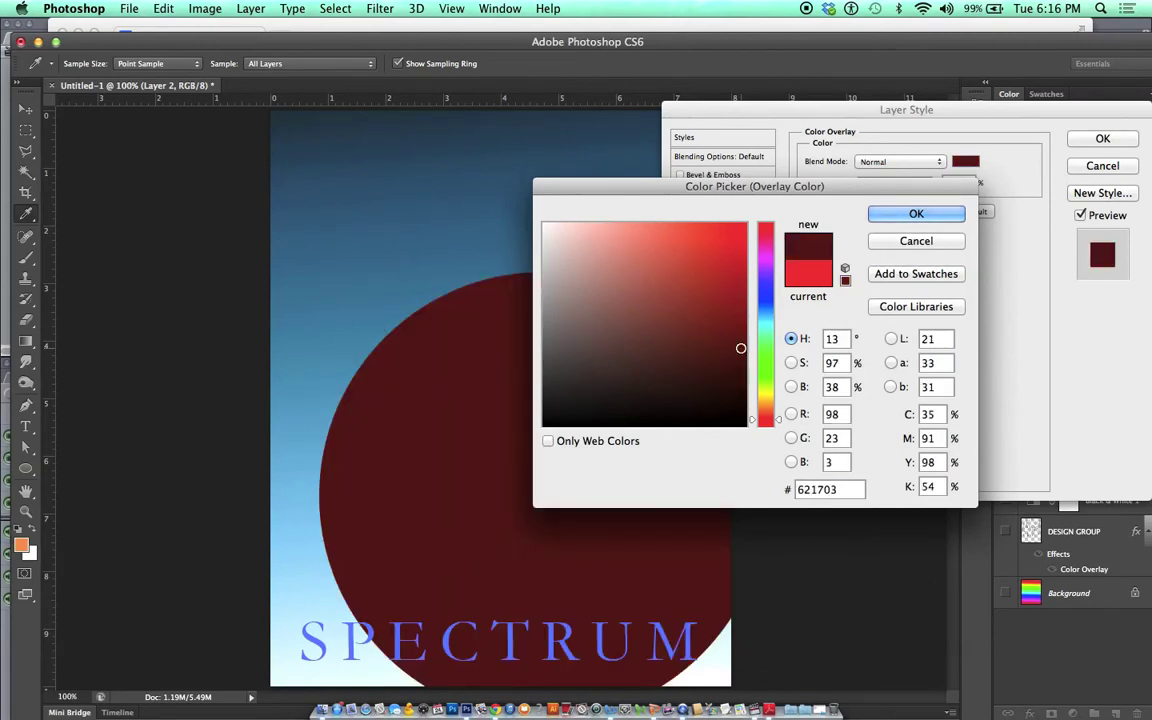
{"action": "left_click", "coordinate": [912, 214]}
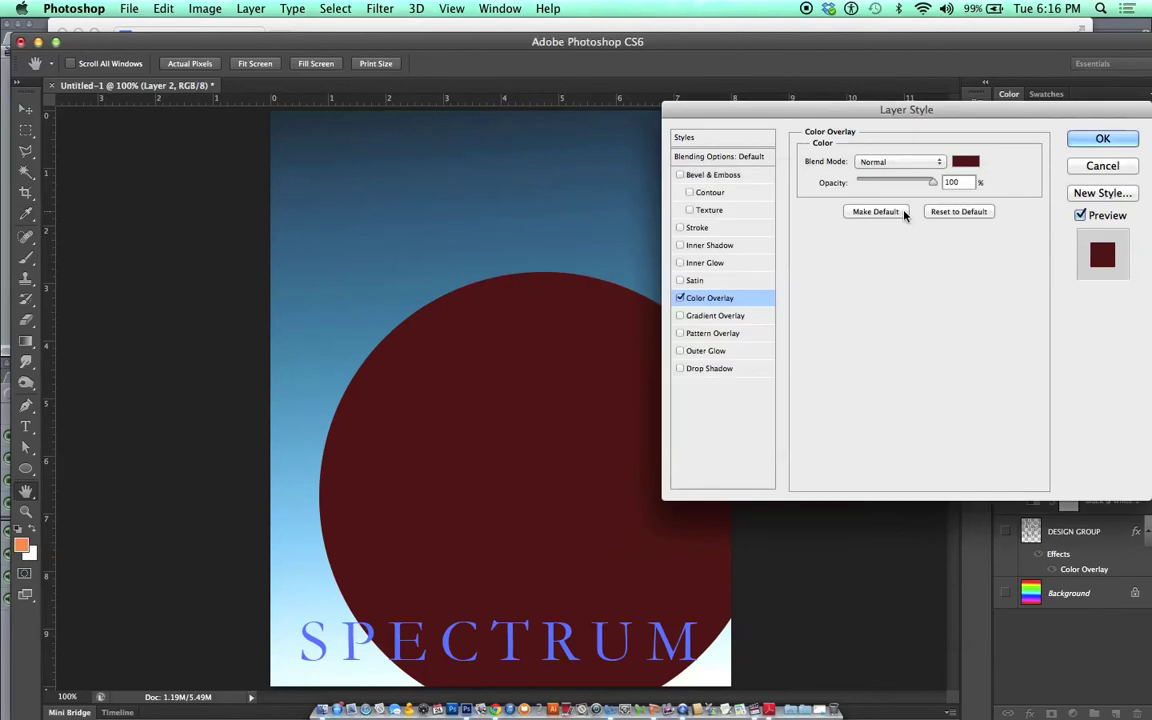
{"action": "left_click", "coordinate": [1102, 138]}
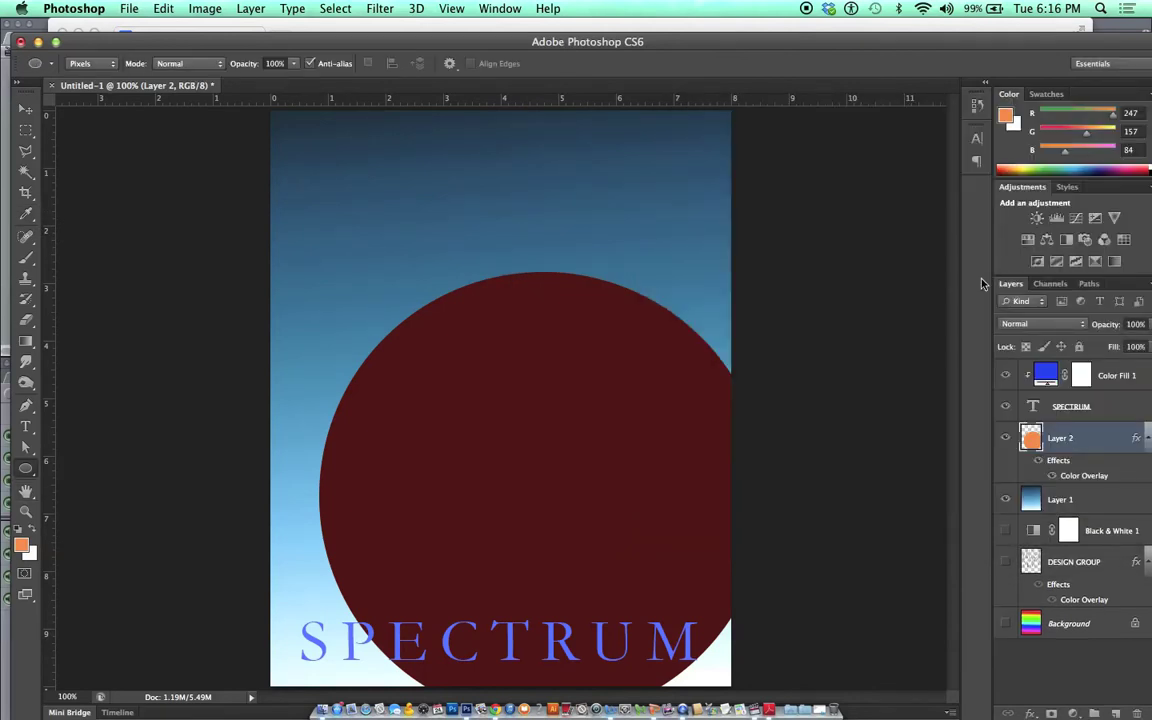
Move the SPECTRUM text up onto the middle of the maroon circle
{"action": "left_click", "coordinate": [1033, 406]}
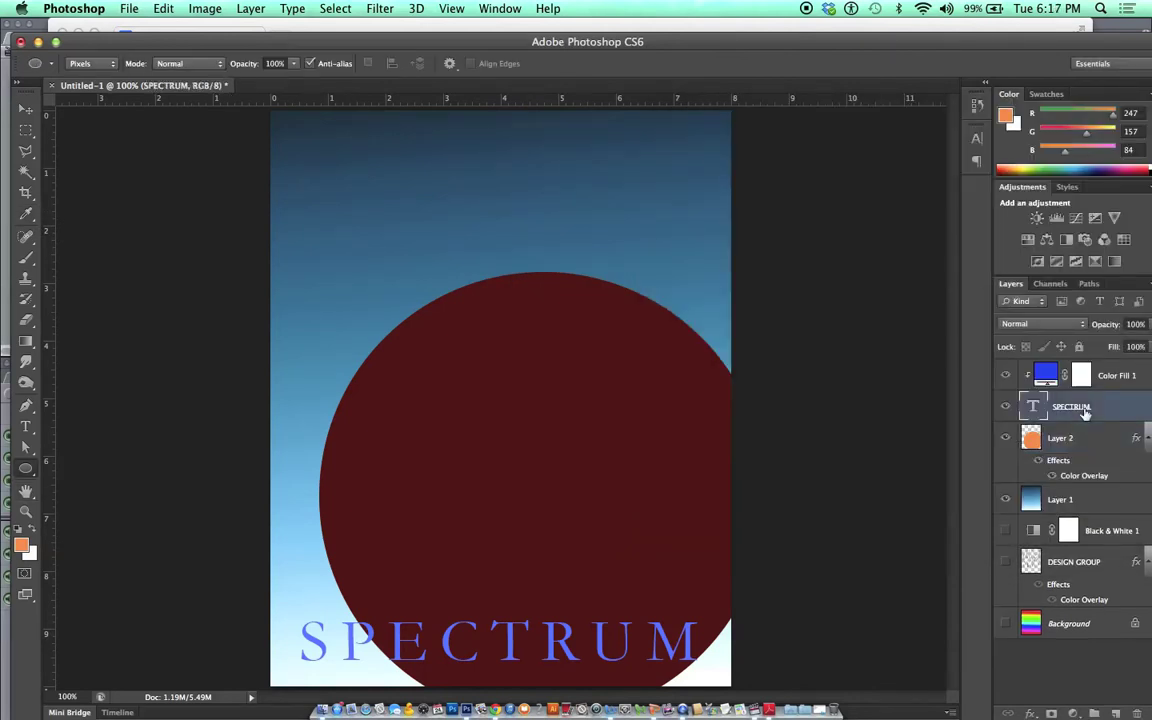
{"action": "left_click", "coordinate": [26, 108]}
{"action": "left_click", "coordinate": [394, 638]}
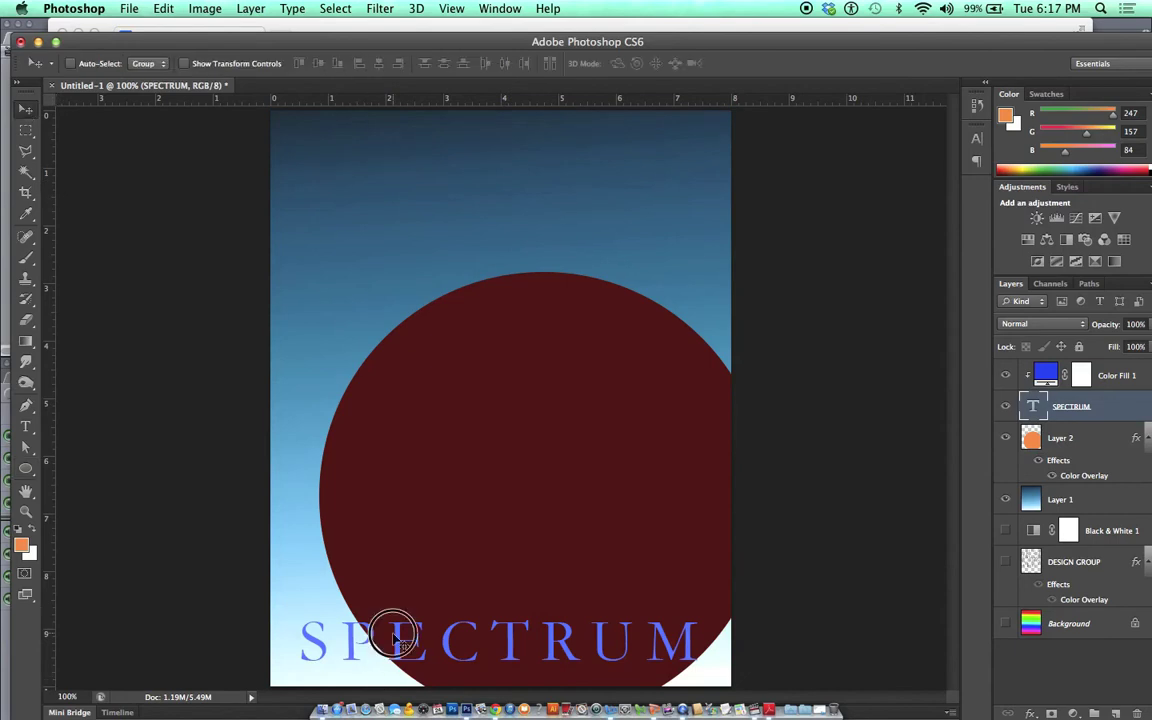
{"action": "left_click_drag", "start_coordinate": [396, 638], "coordinate": [467, 473]}
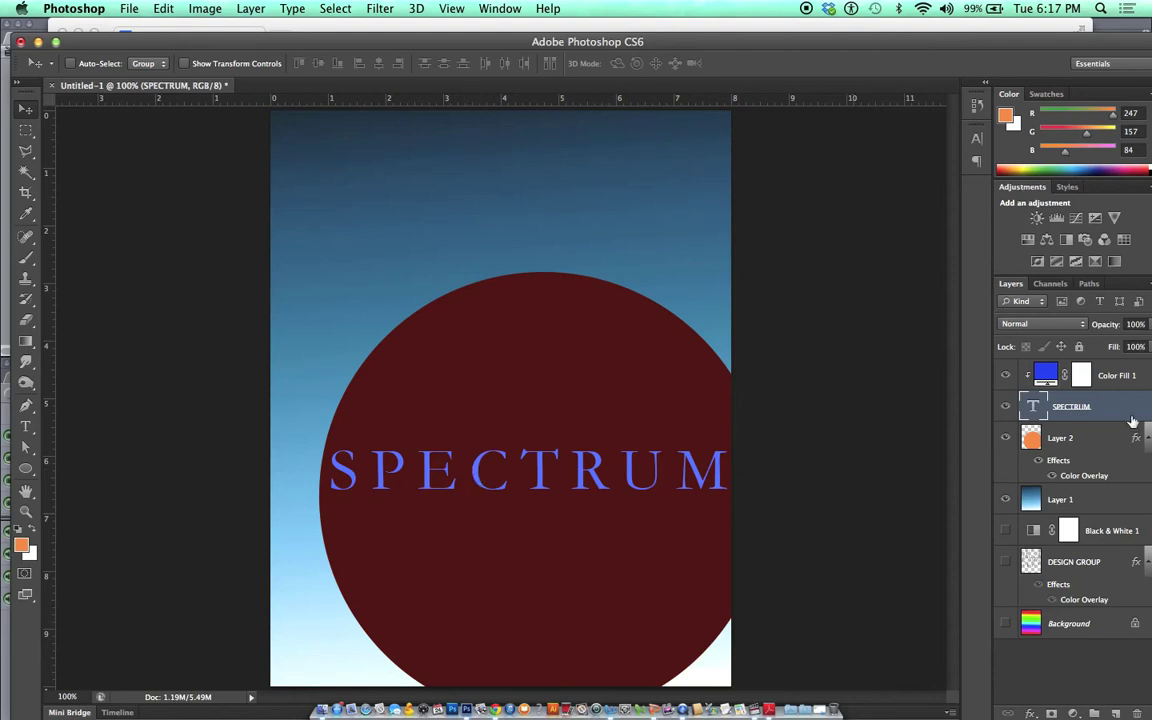
Add a Hue/Saturation adjustment layer above the blue color fill and set its hue to -28
{"action": "left_click", "coordinate": [1012, 374]}
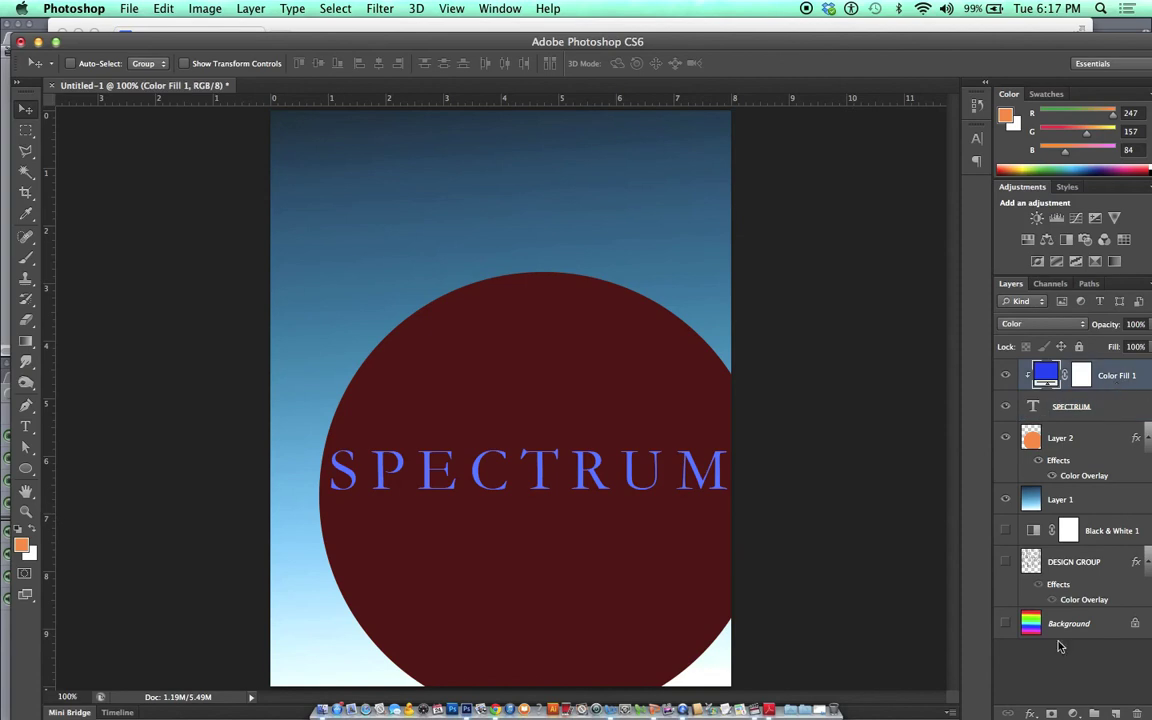
{"action": "left_click", "coordinate": [1072, 713]}
{"action": "left_click", "coordinate": [1085, 557]}
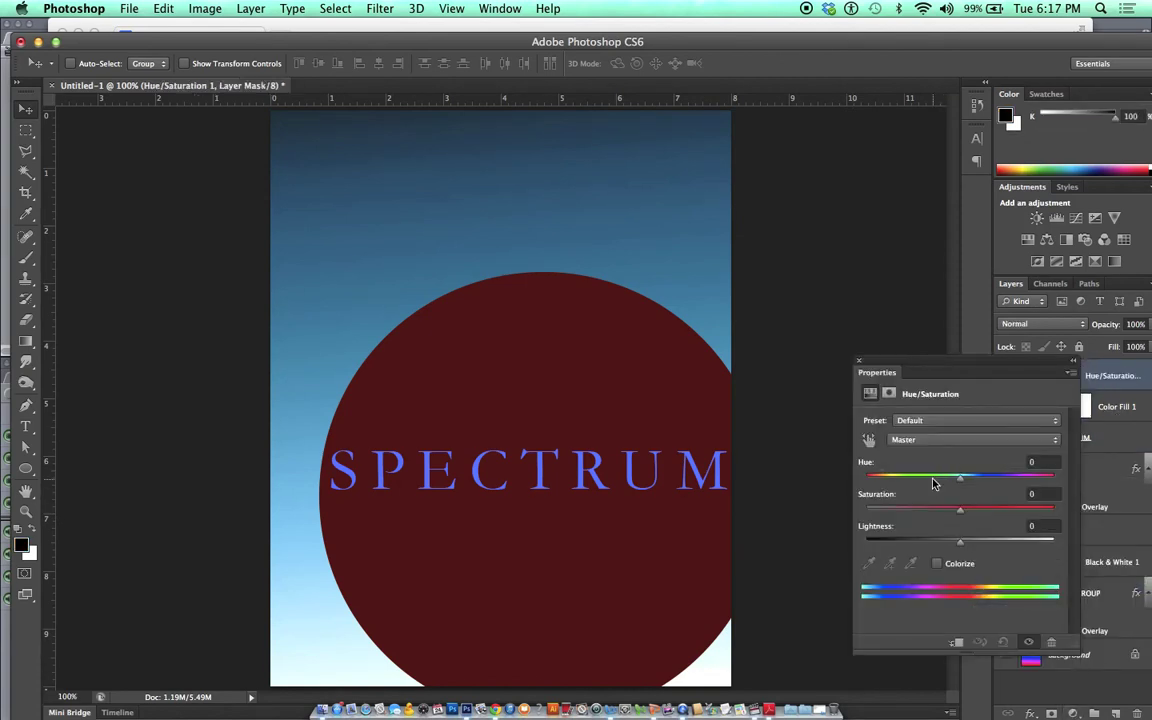
{"action": "left_click_drag", "start_coordinate": [968, 371], "coordinate": [857, 356]}
{"action": "left_click", "coordinate": [804, 475]}
{"action": "left_click_drag", "start_coordinate": [812, 476], "coordinate": [825, 480]}
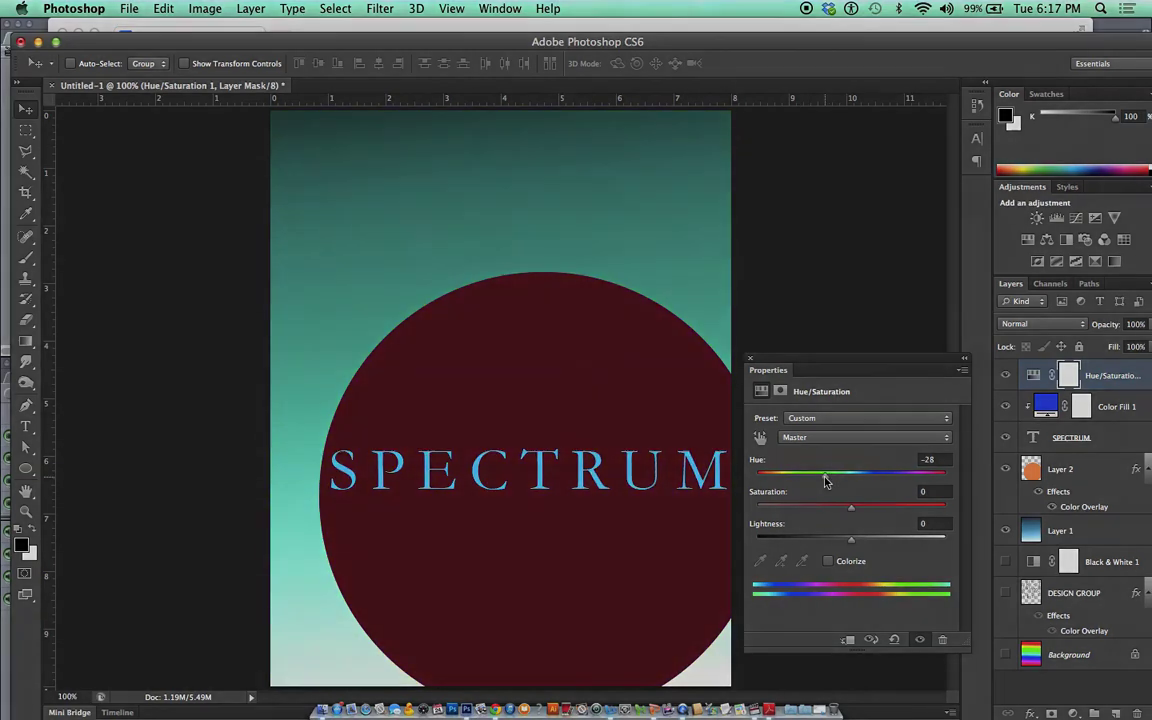